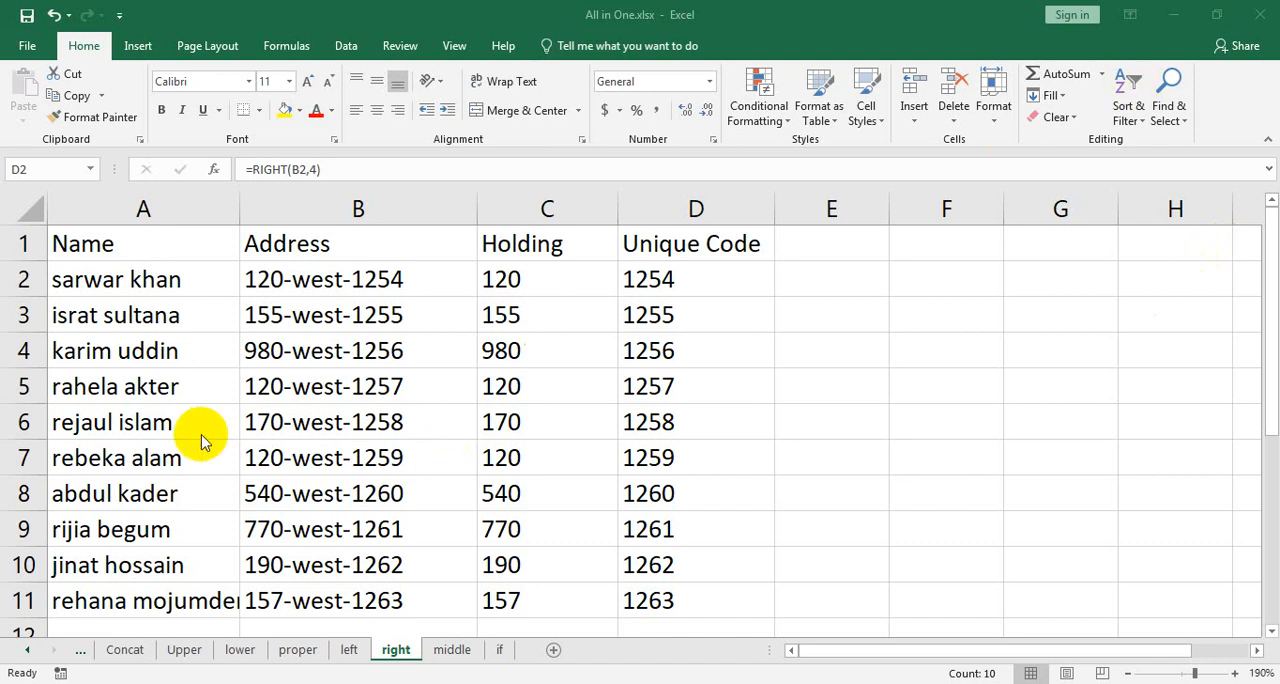
key("ctrl+shift+Down")
key("F2")
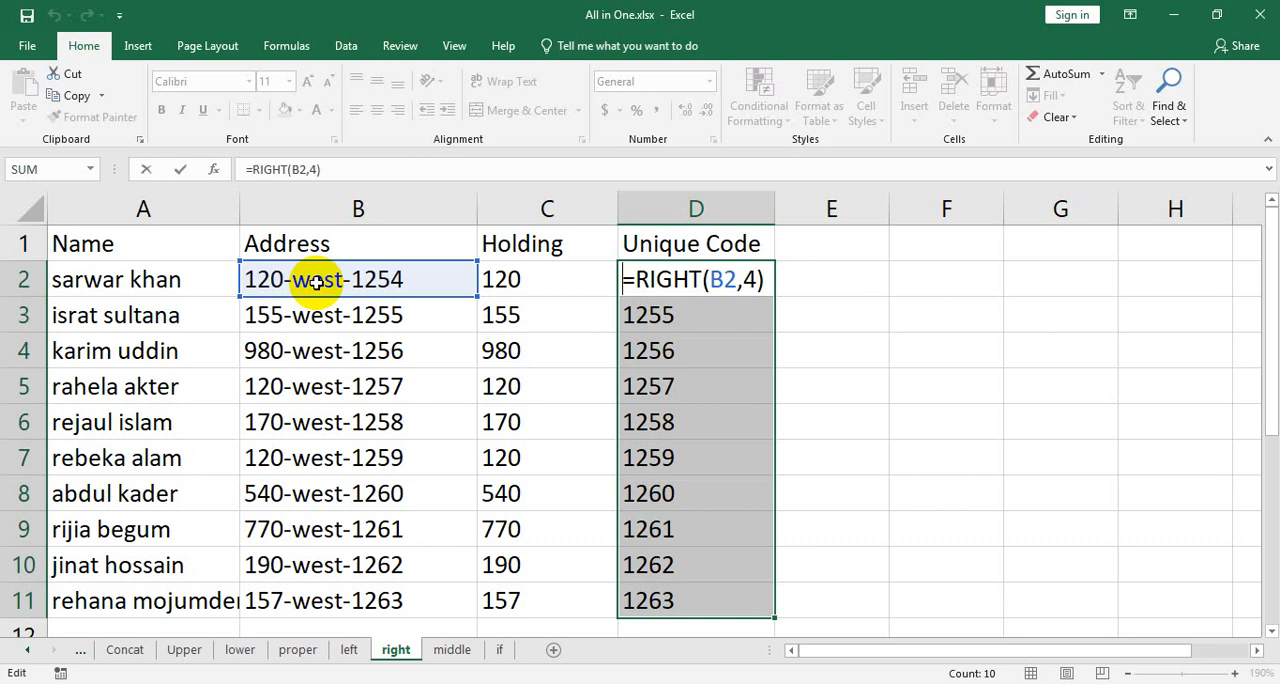
key("Return")
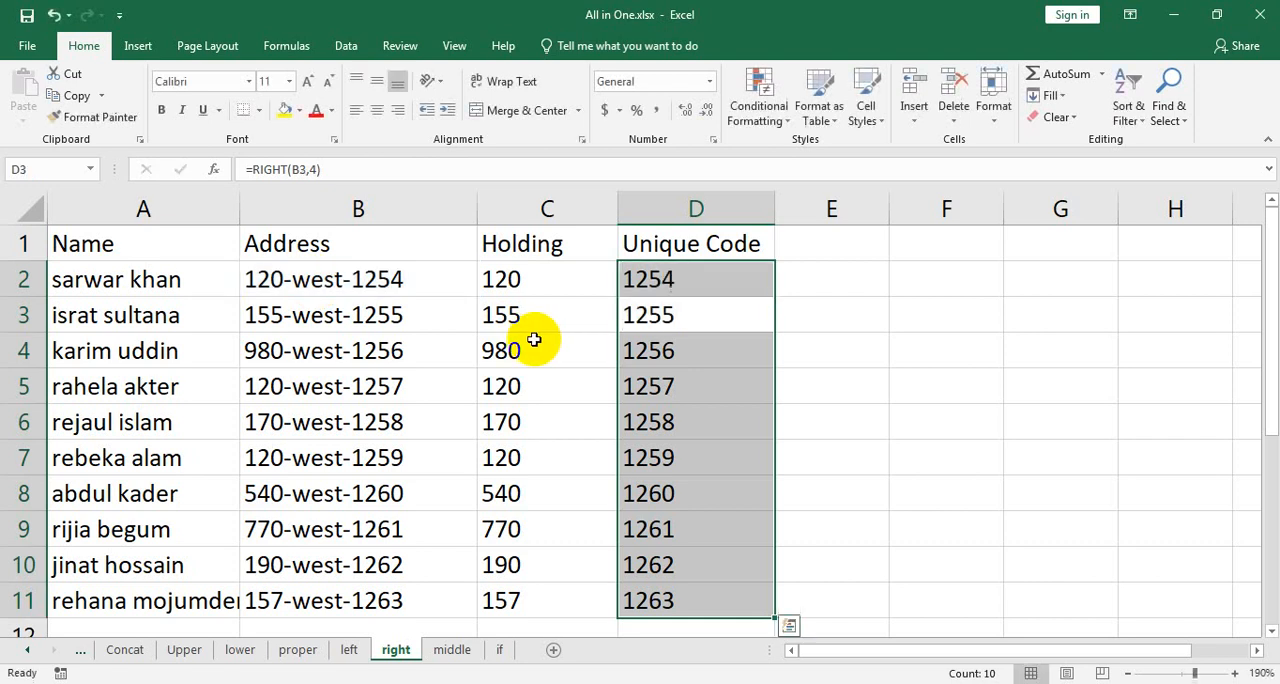
Change the direction word in the address in B4 to east.
double_click(313, 358)
double_click(313, 358)
type("ea")
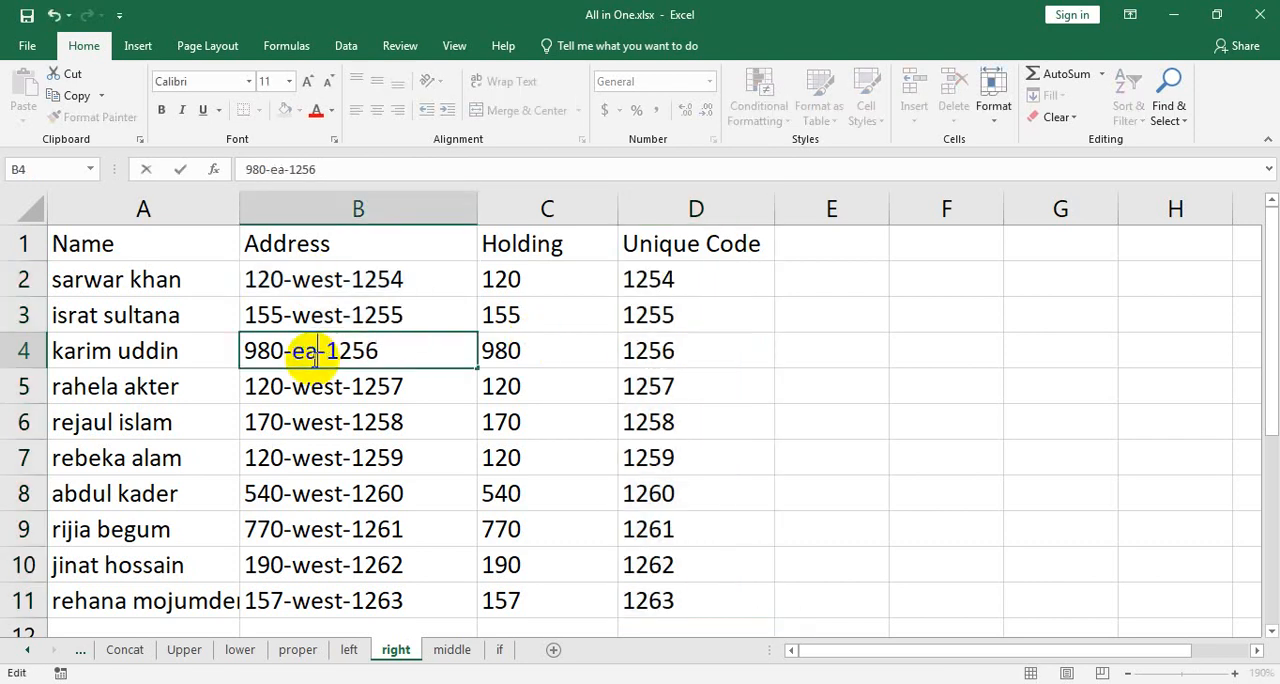
type("st")
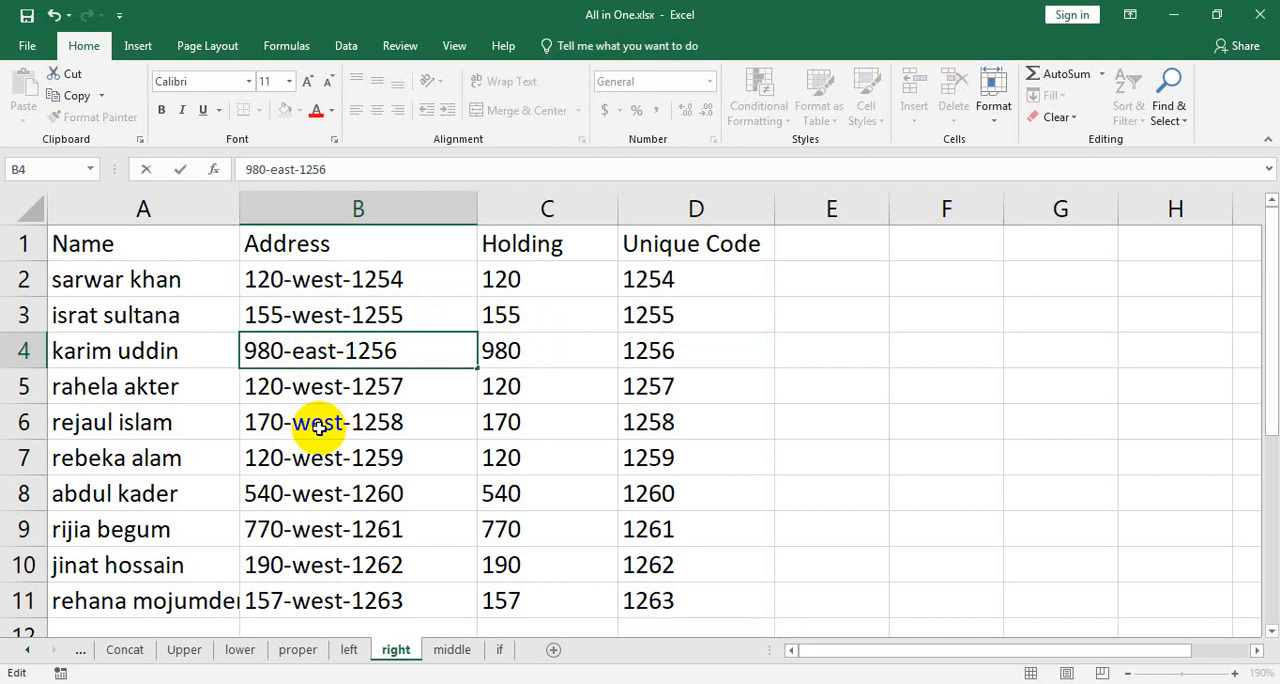
Change the direction word in the address in B7 to east.
left_click(316, 459)
double_click(316, 459)
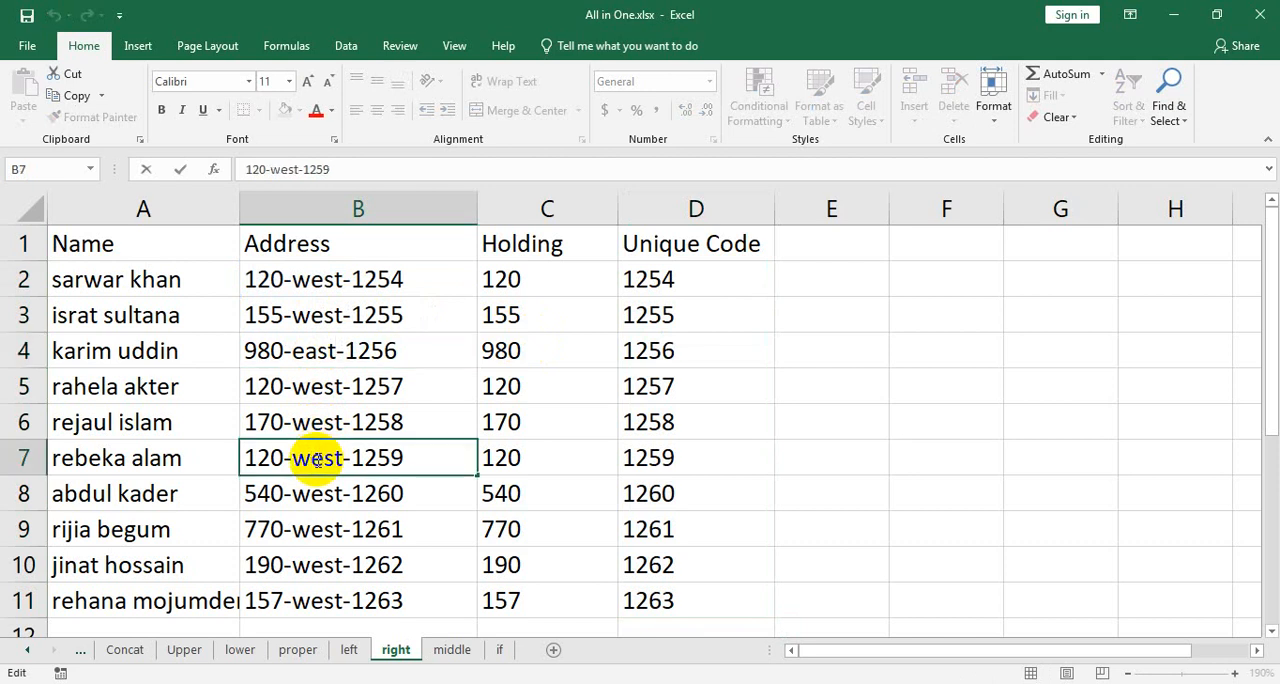
double_click(316, 459)
type("east")
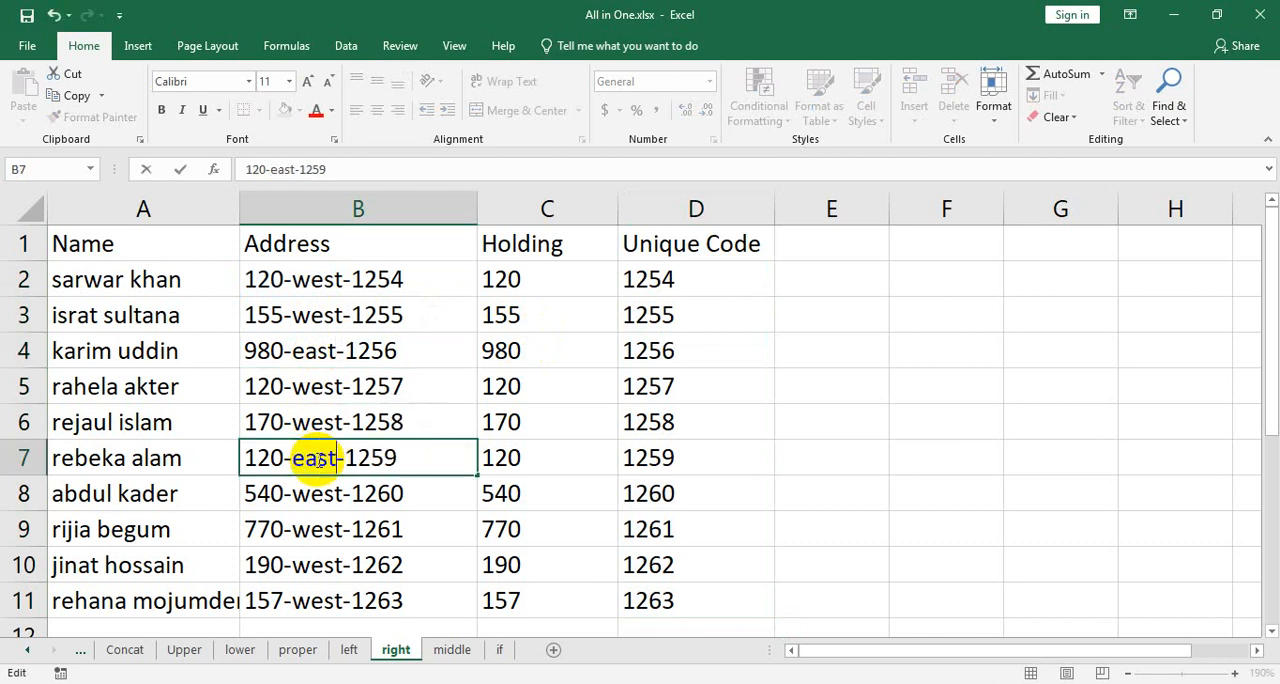
key("ctrl+Return")
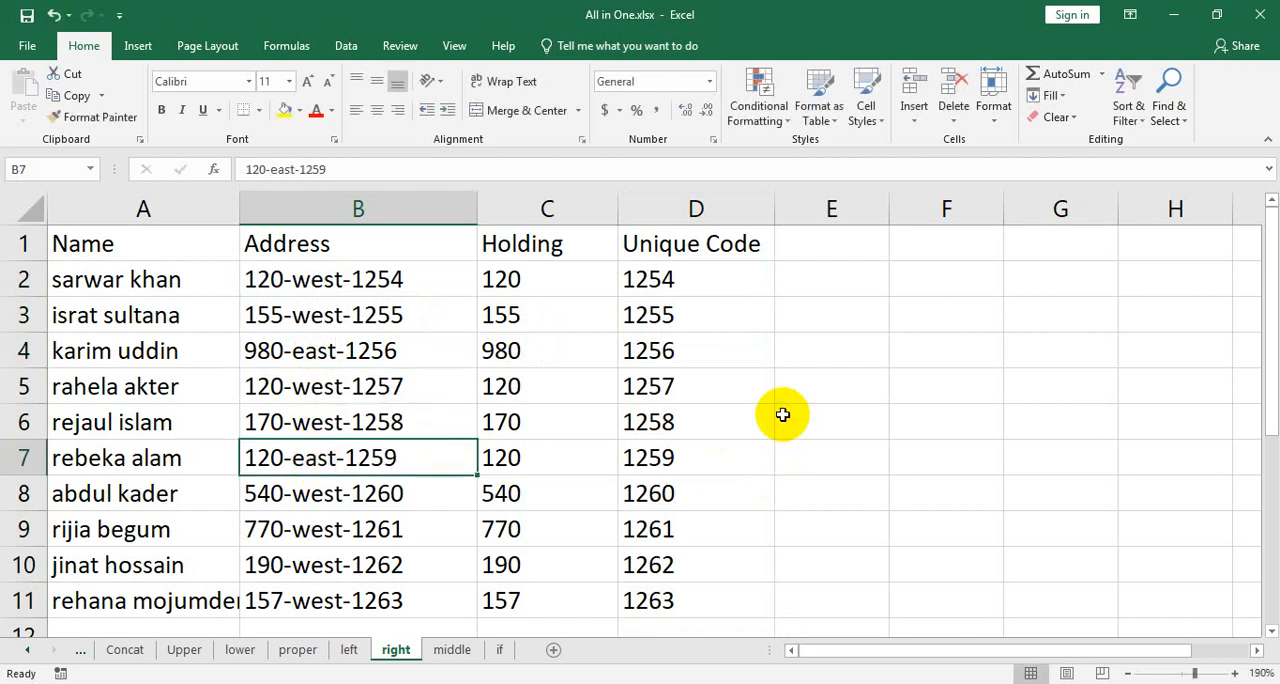
Add the header Directions in E1 and widen column E slightly.
left_click(842, 246)
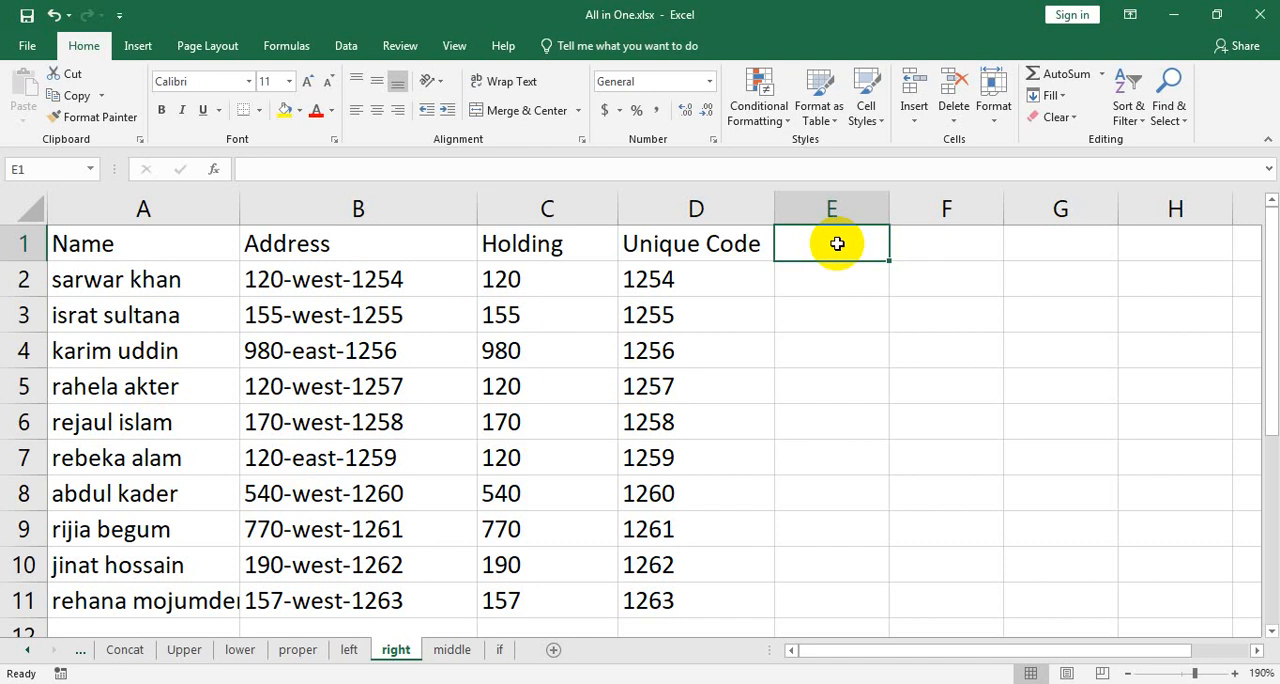
type("Dire")
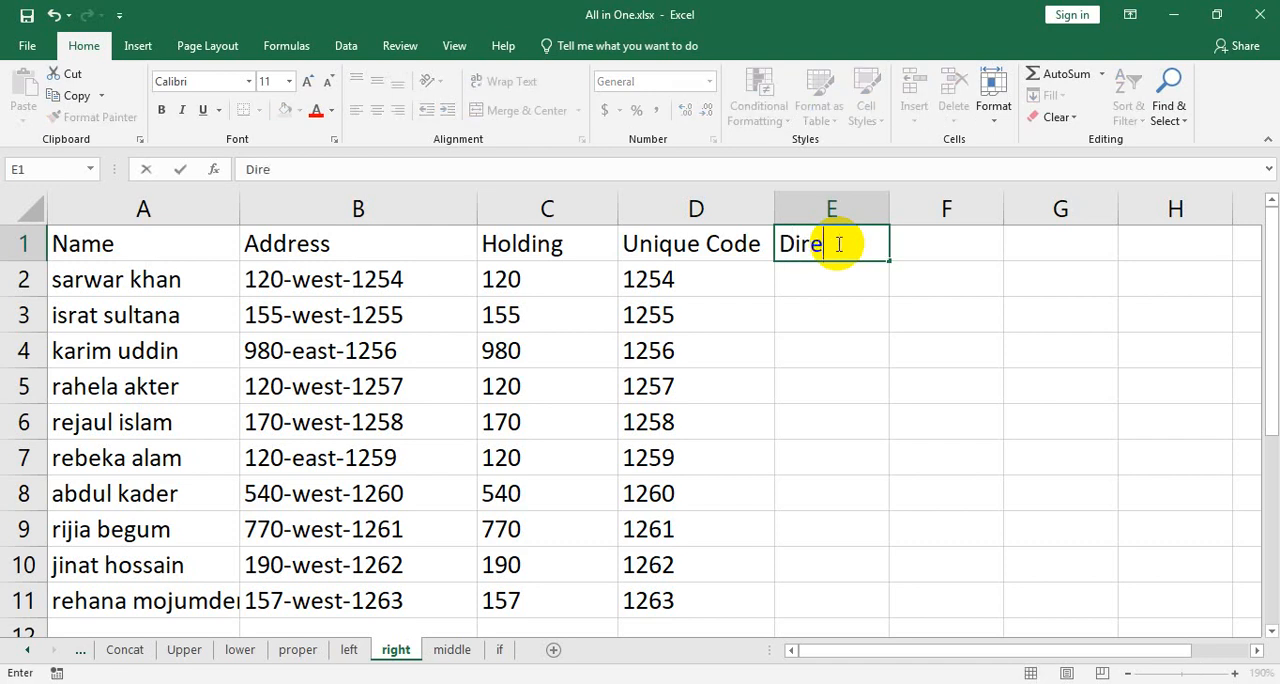
type("ctions")
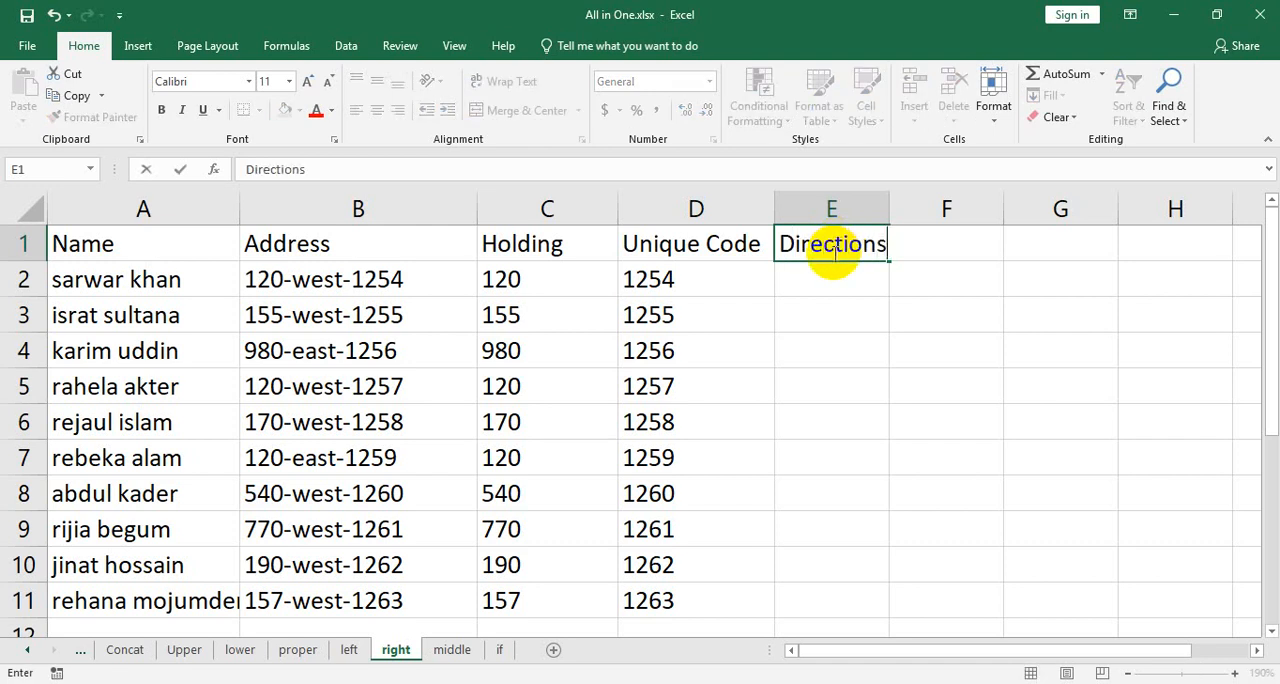
left_click(880, 207)
left_click_drag(891, 213, 920, 209)
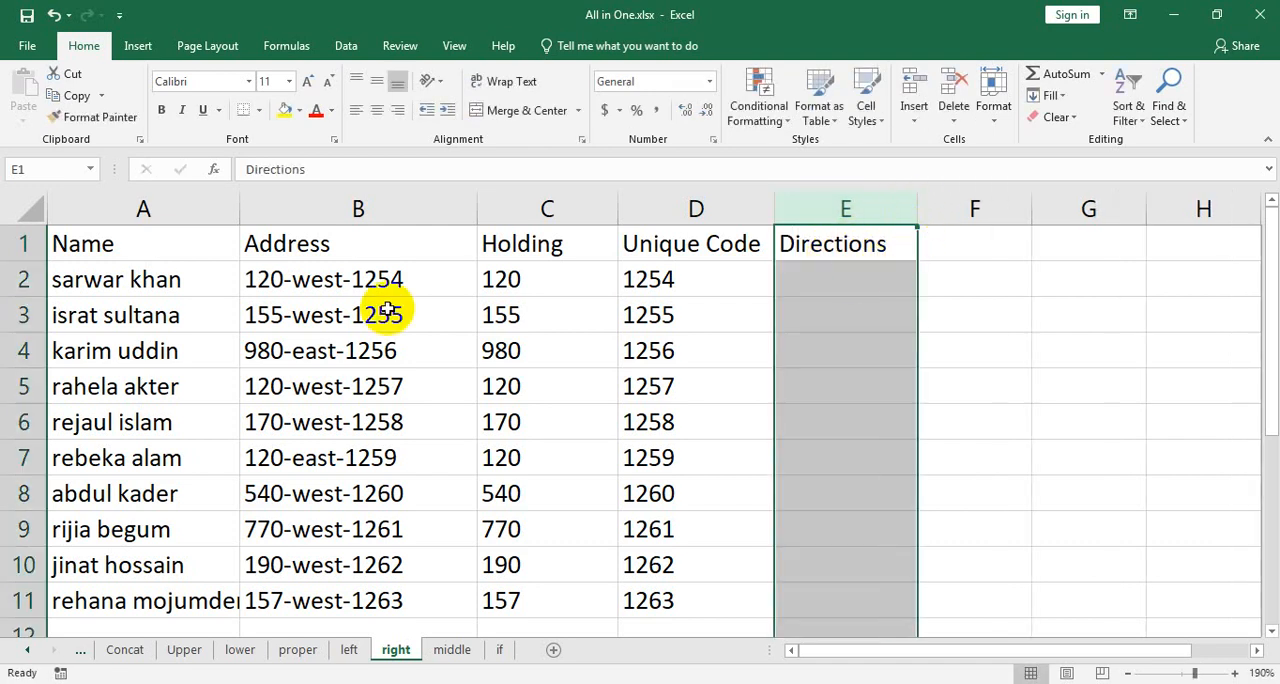
Enter the formula =MID(B2,4,4) in E2 to extract four characters of the address from position 4.
double_click(334, 281)
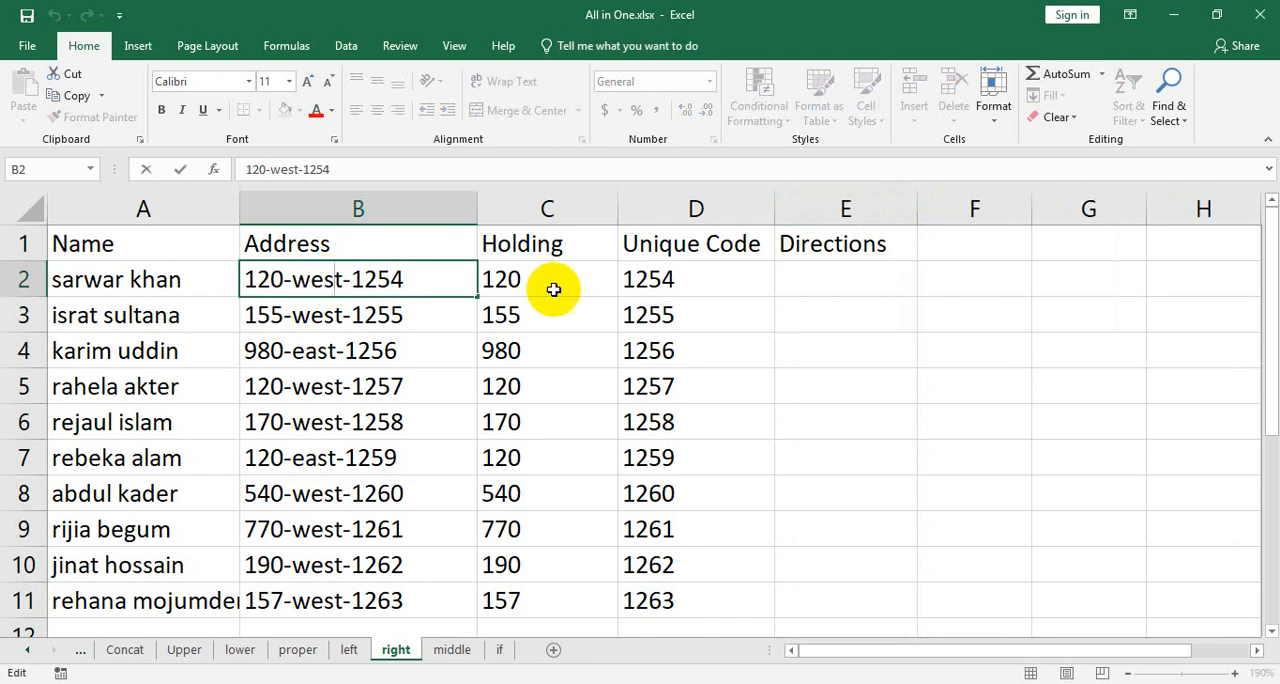
left_click(846, 270)
type("=")
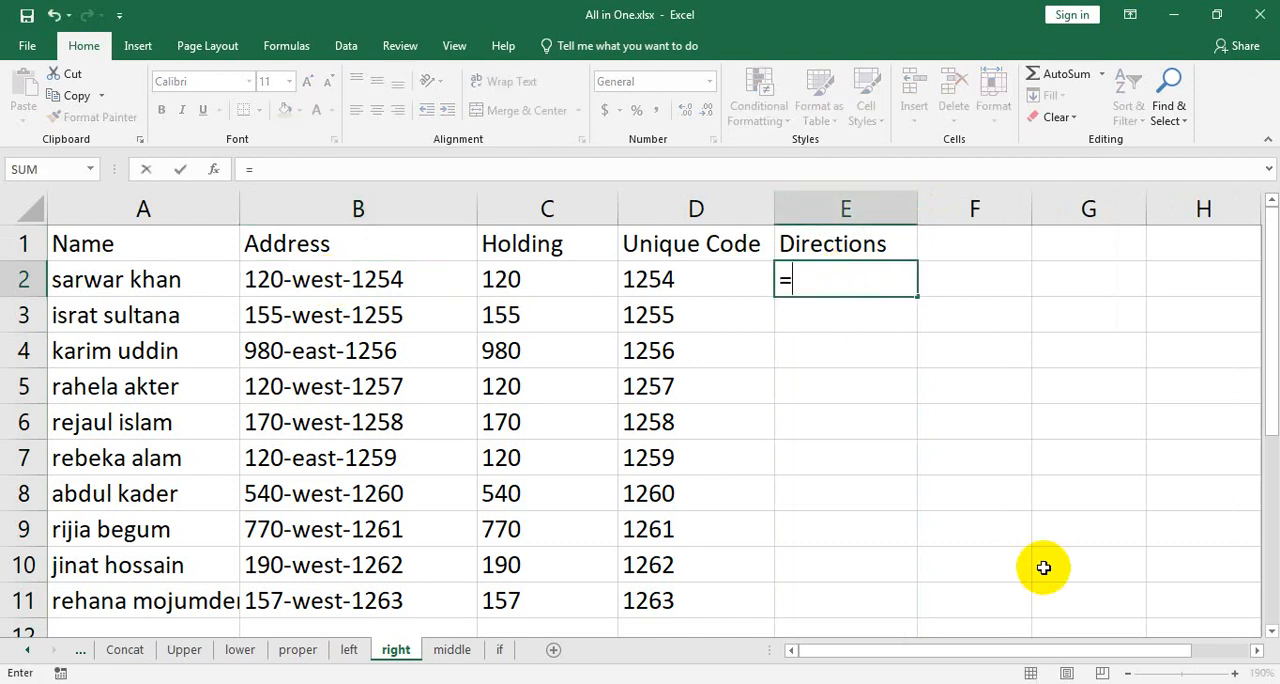
type("mid")
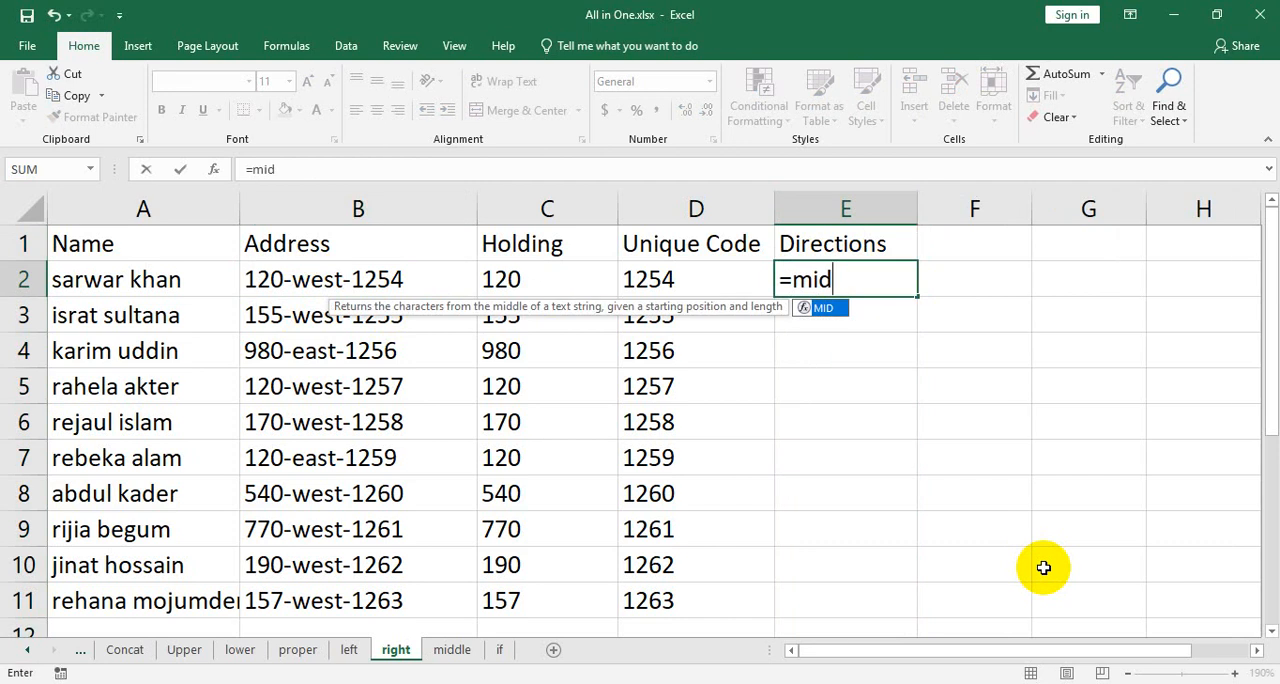
type("(")
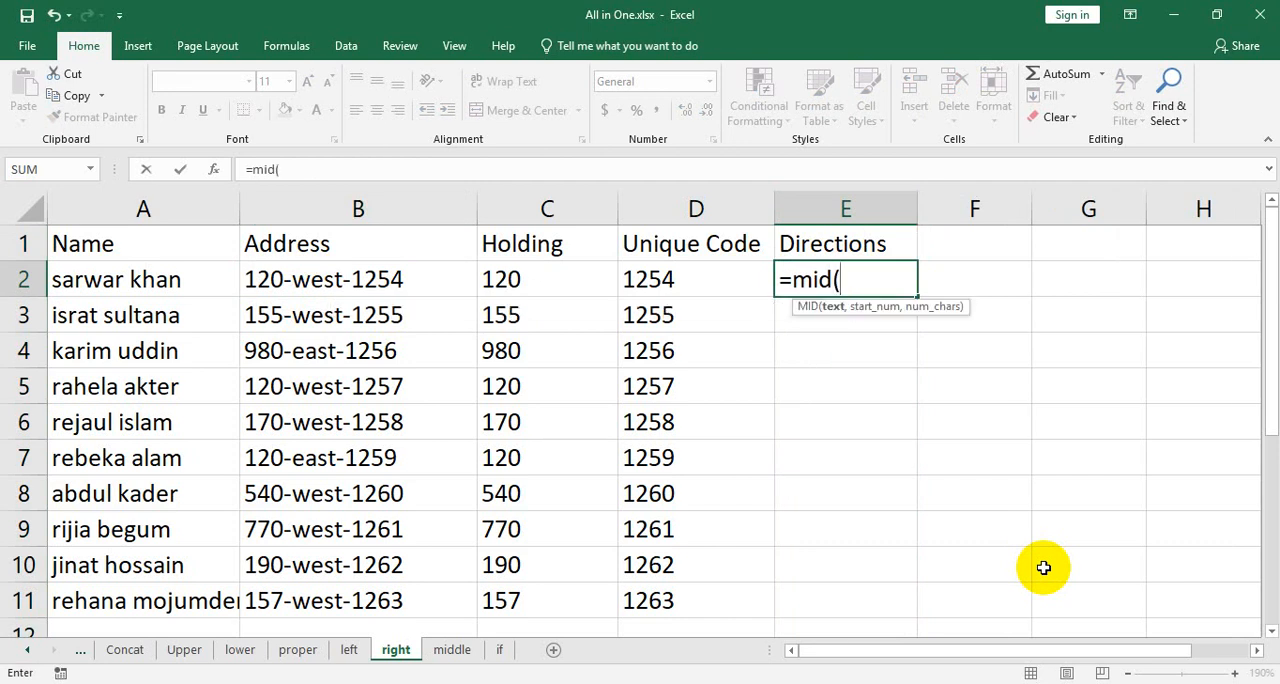
left_click(352, 285)
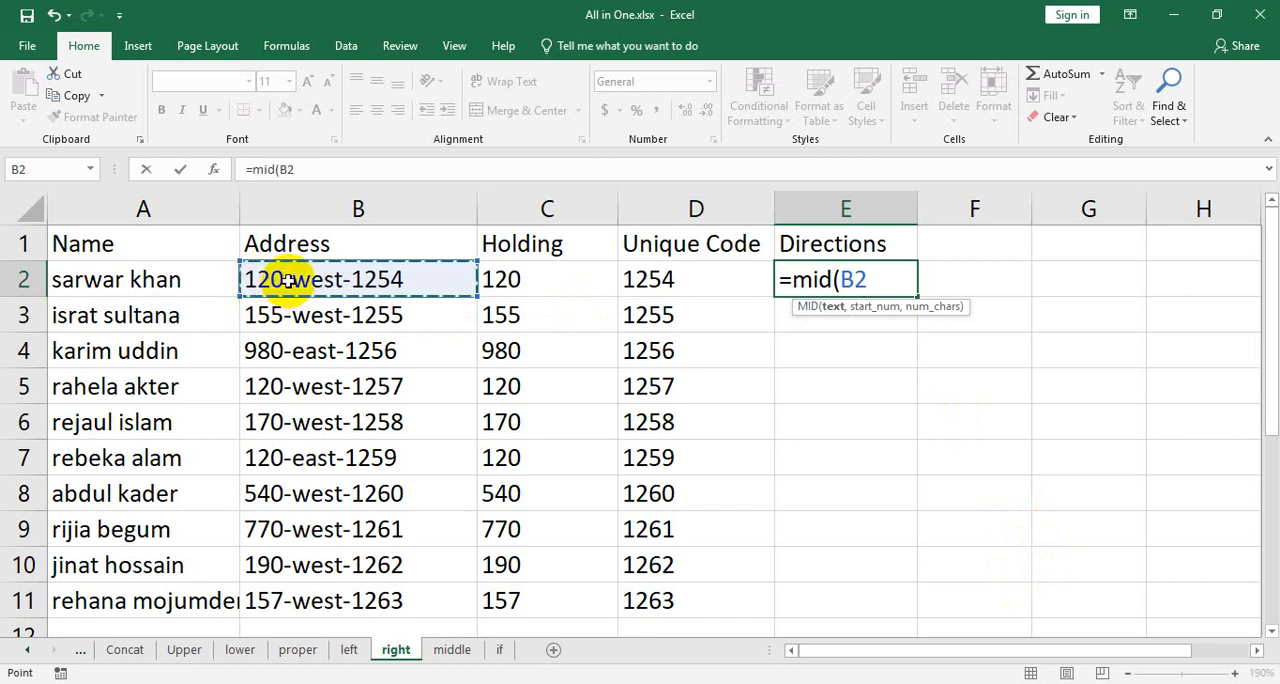
type(",4")
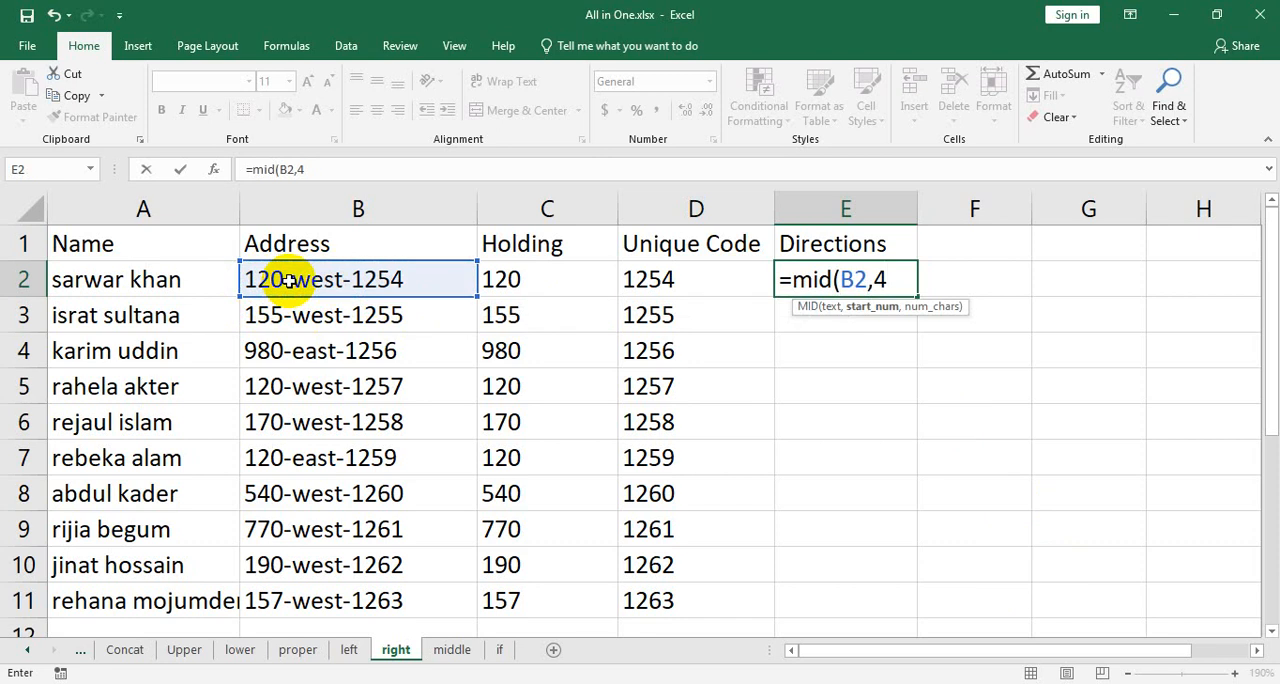
type(",4")
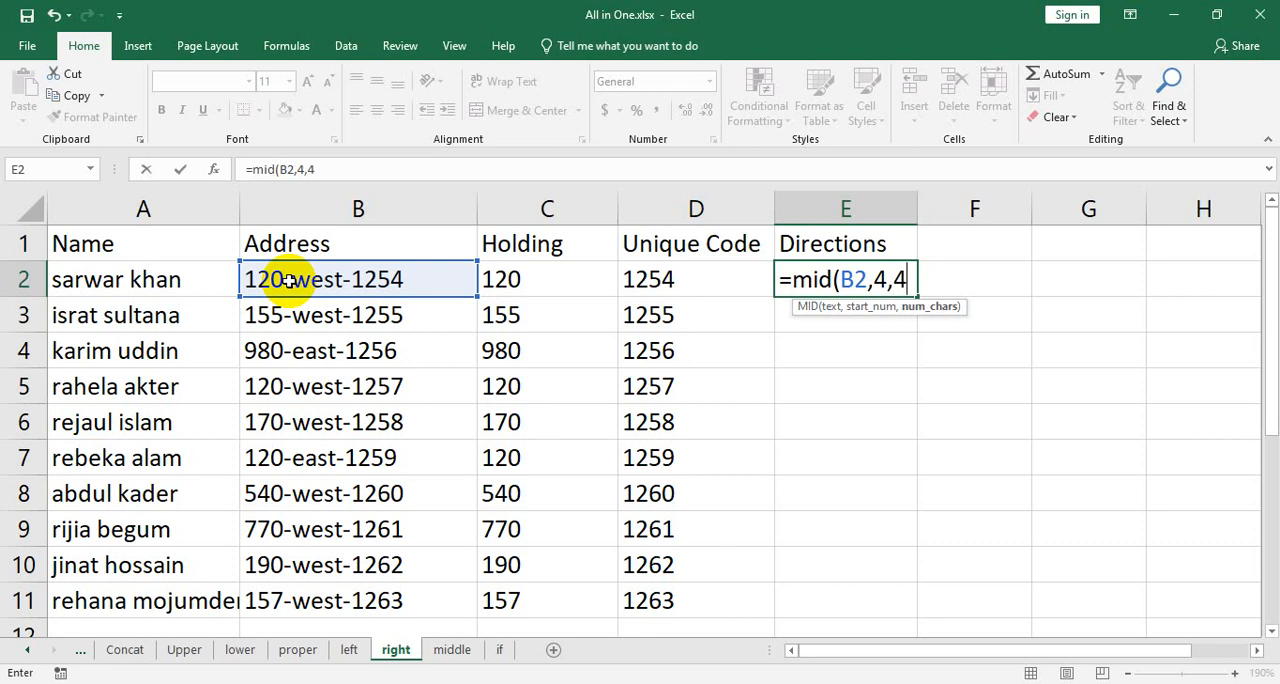
type(")")
key("Return")
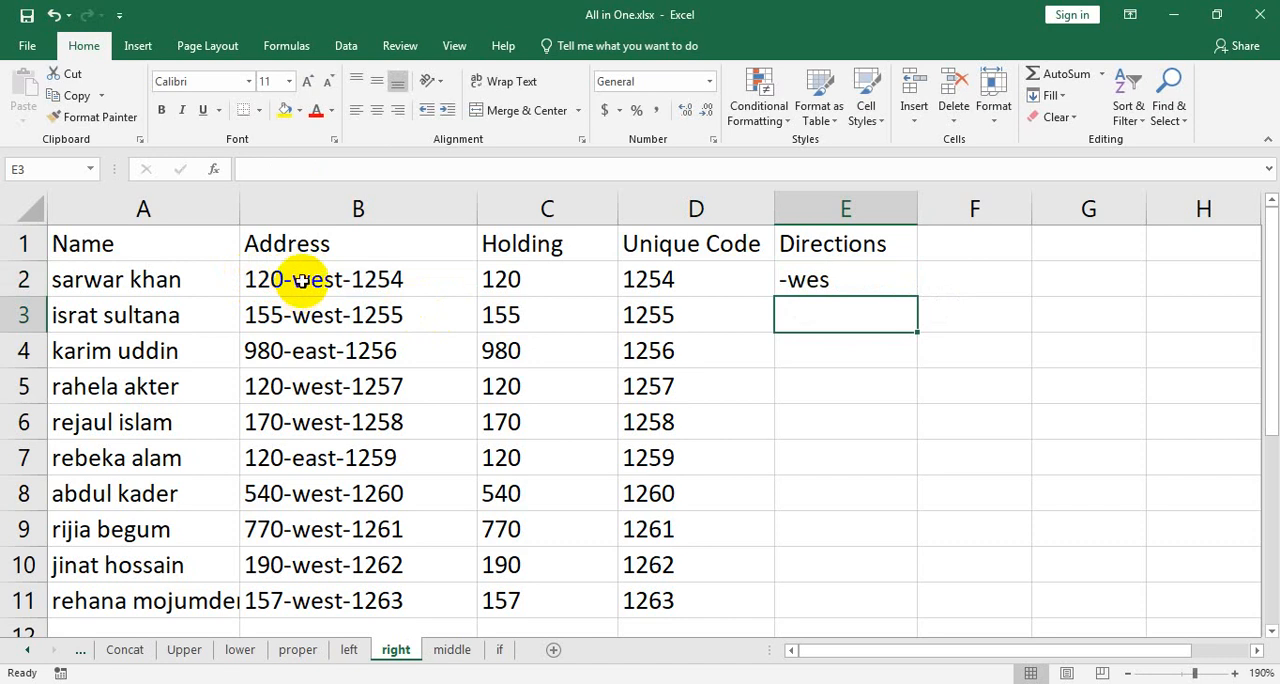
Replace the formula in E2 with =MID(B2,5,4) so that extraction starts at the fifth character.
double_click(877, 280)
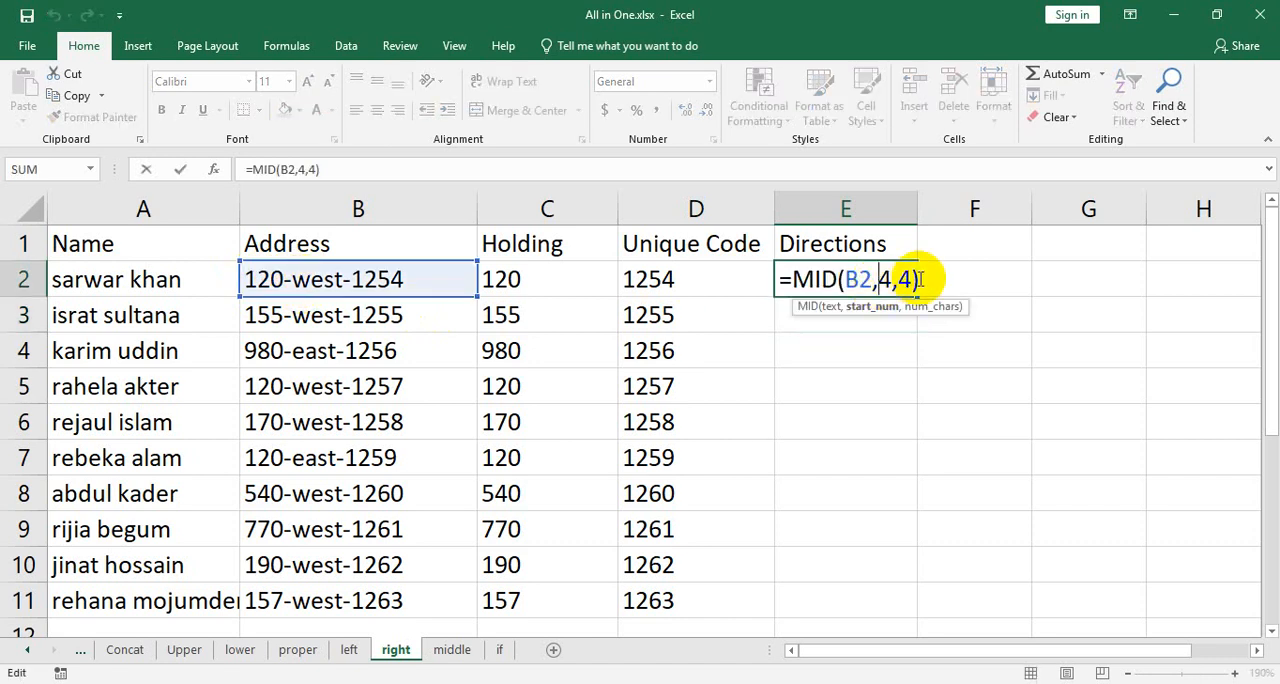
left_click_drag(940, 279, 624, 271)
type("=mid")
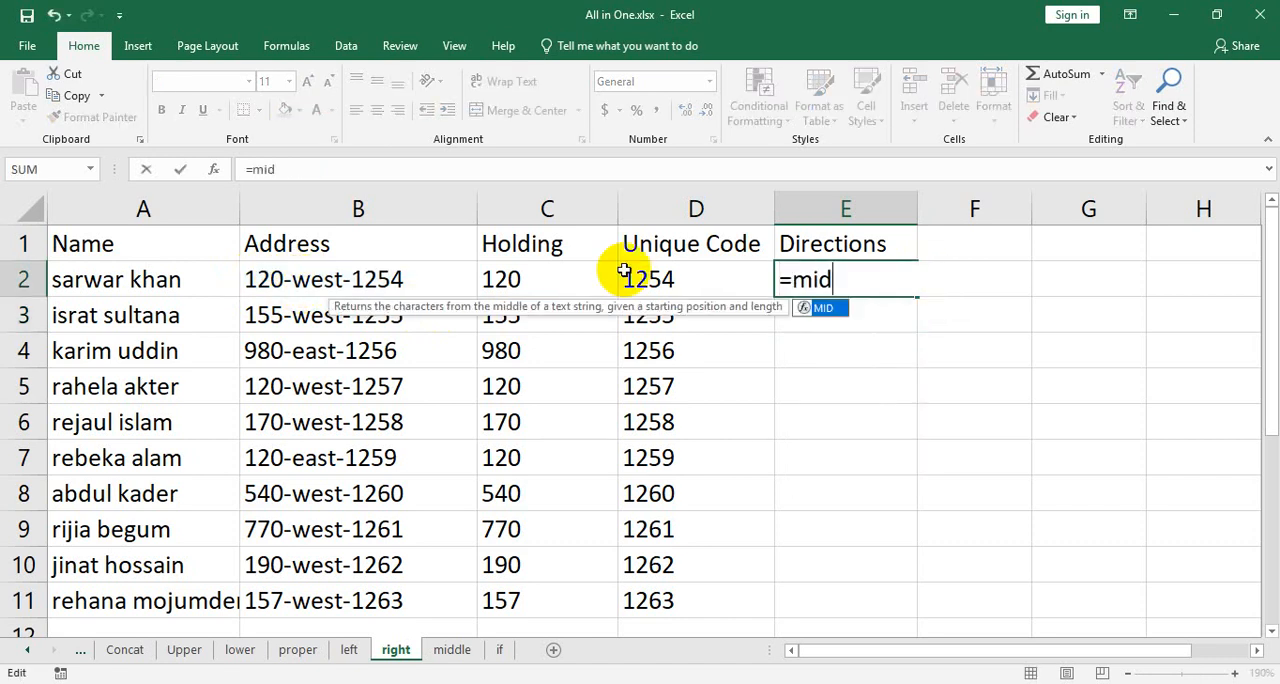
type("(")
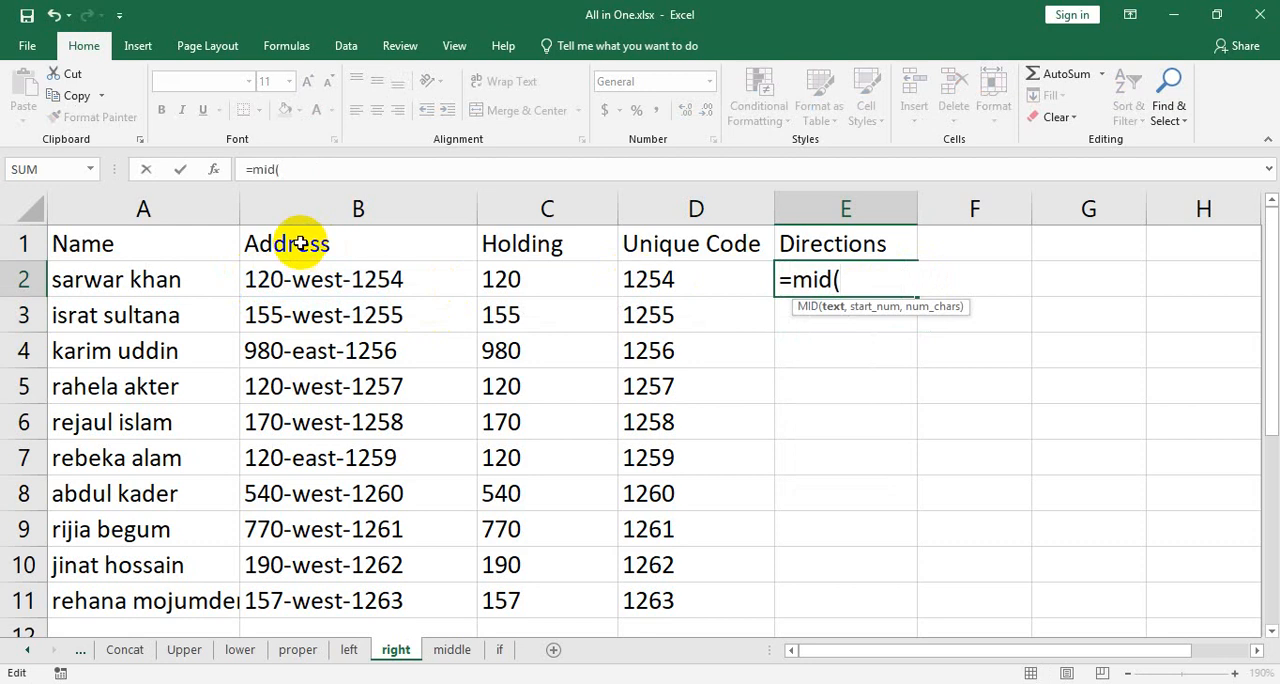
left_click(320, 282)
type(",")
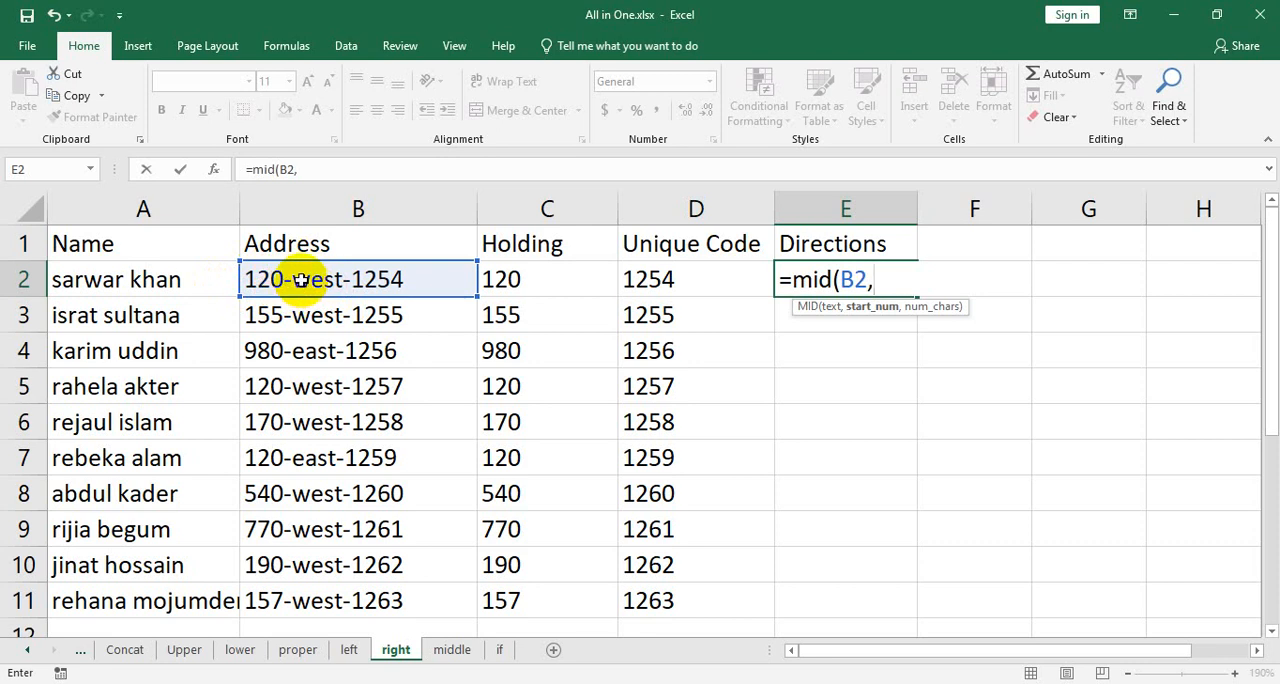
type("5,")
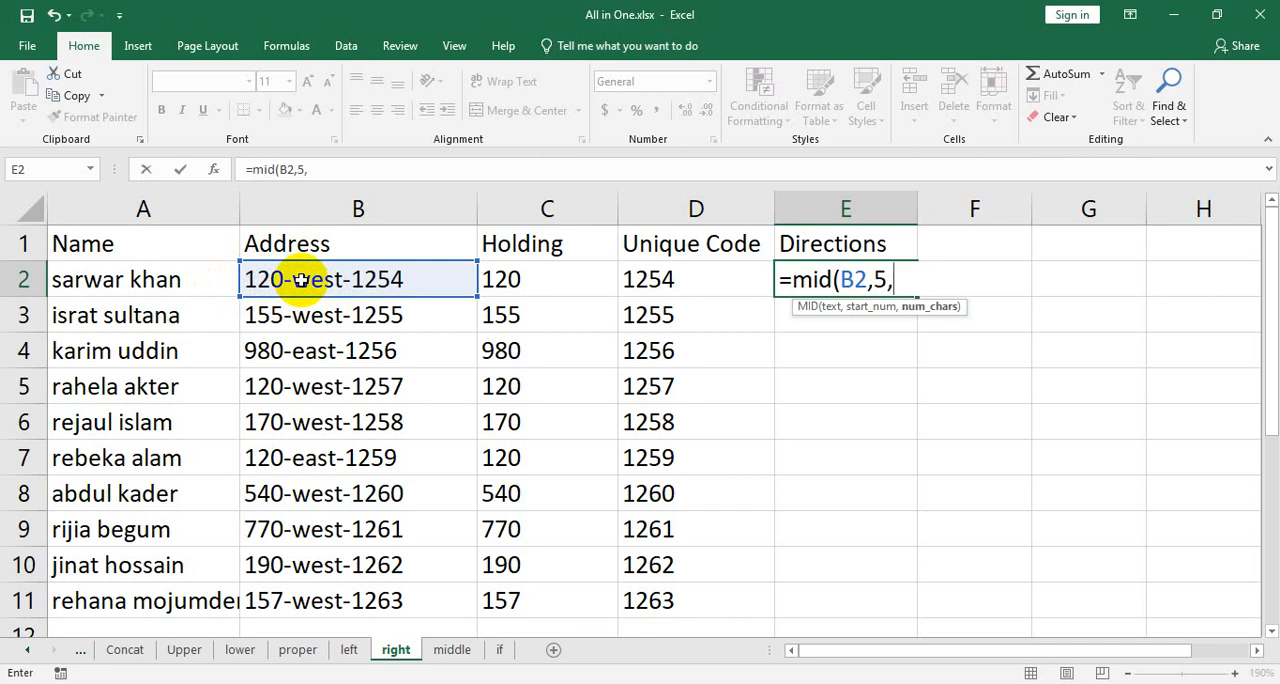
type("4)")
key("Return")
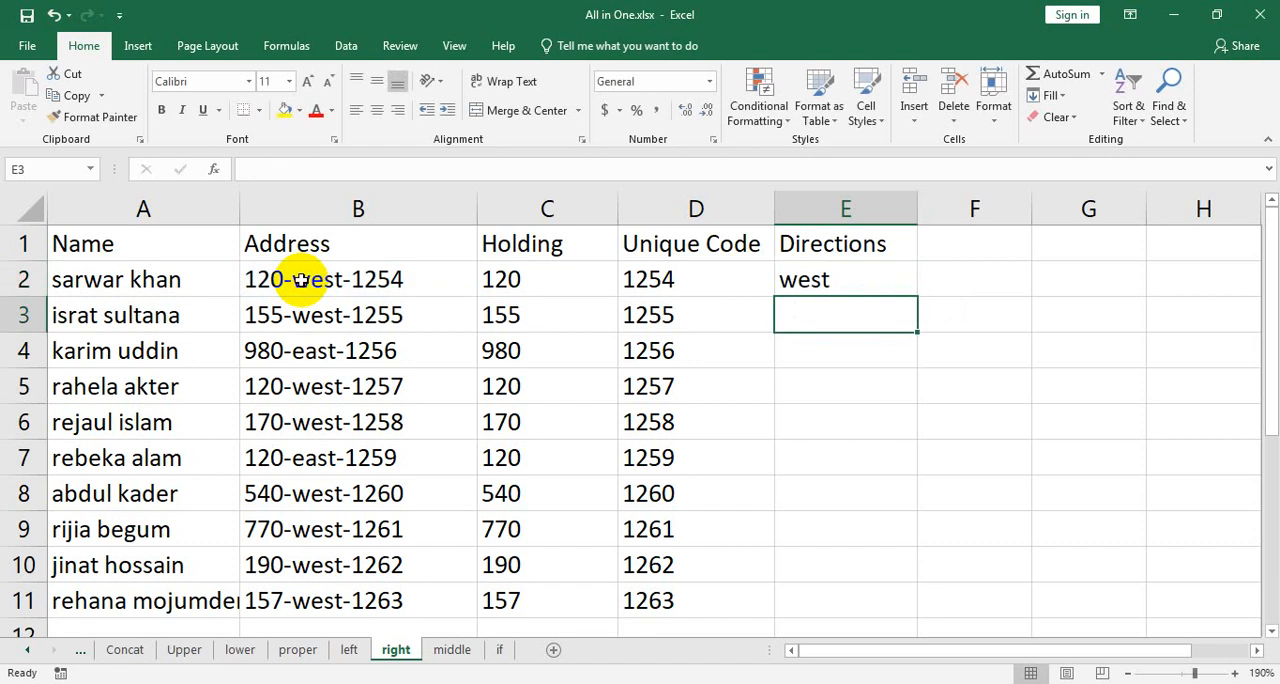
Rewrite the formula in E2 as =MID(B2,5,4) and fill it down the Directions column to E11.
double_click(835, 275)
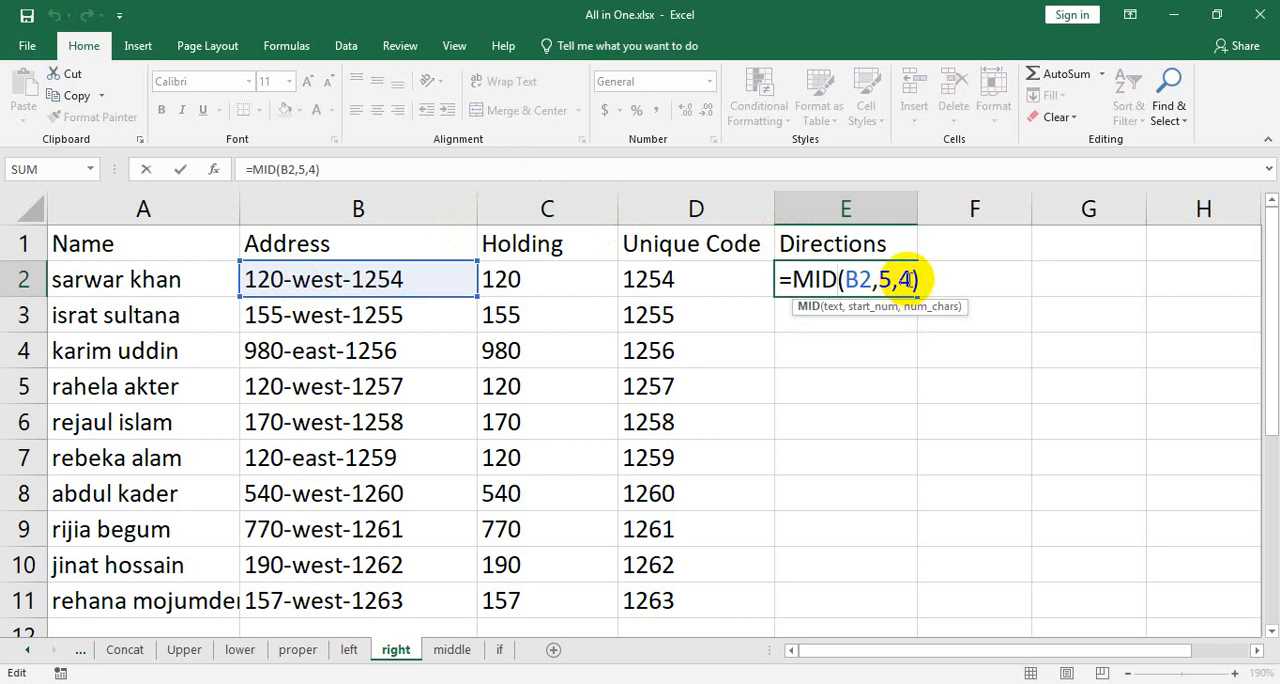
key("shift+Home")
type("=m")
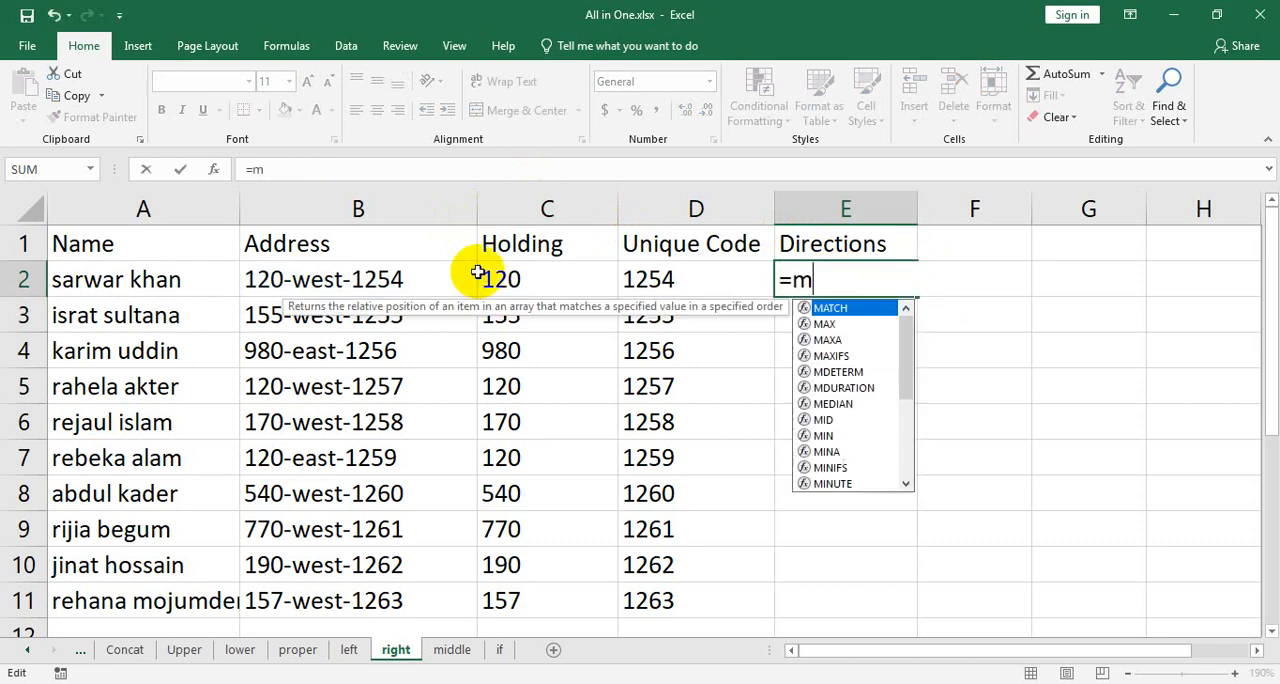
type("id(")
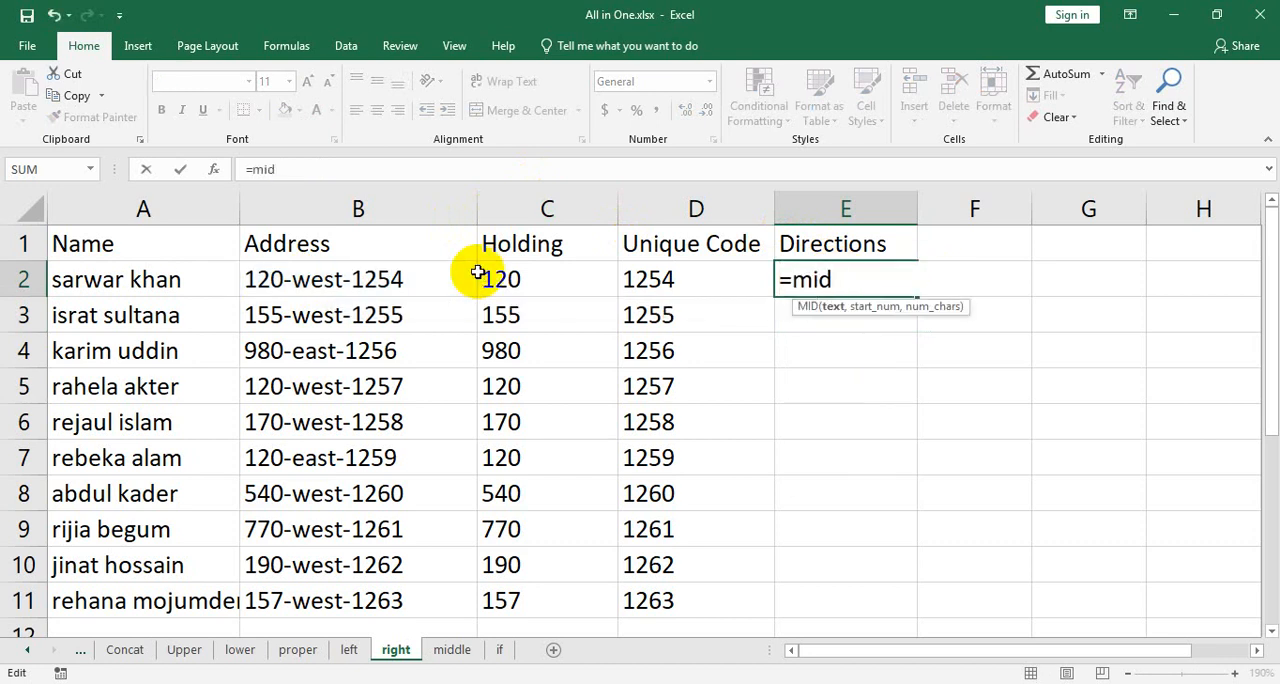
left_click(270, 279)
type(",")
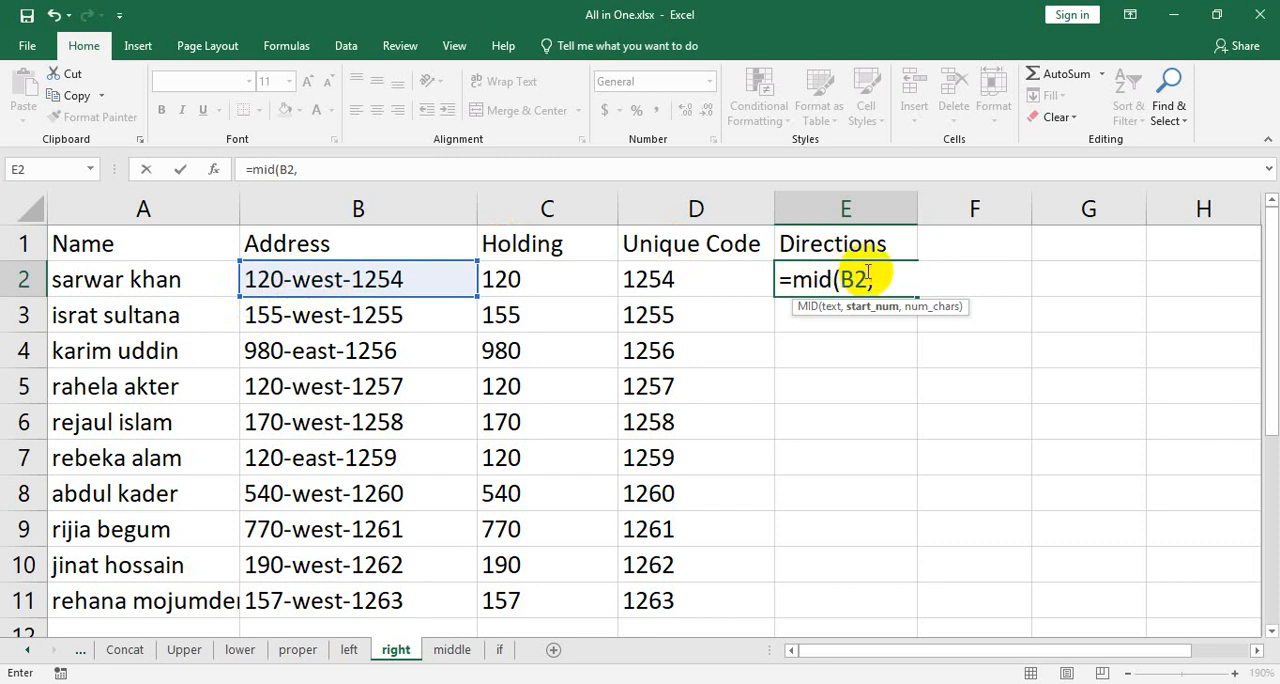
type("5")
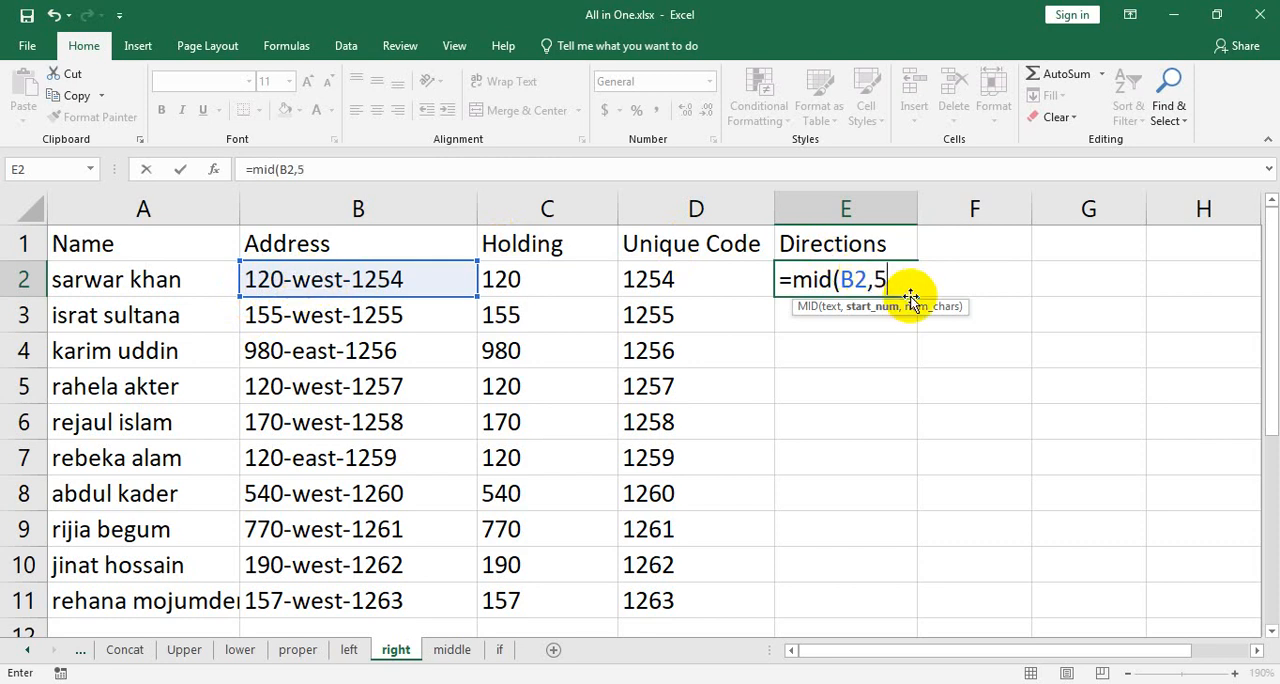
type(",4")
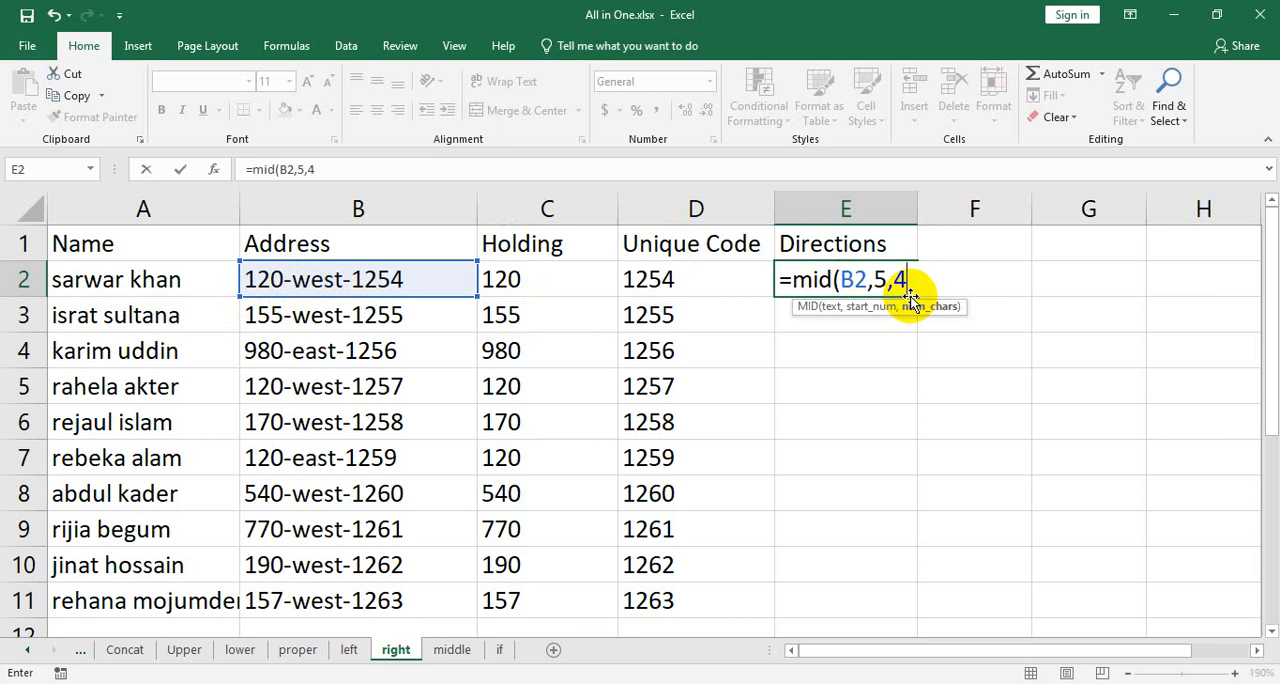
type(")")
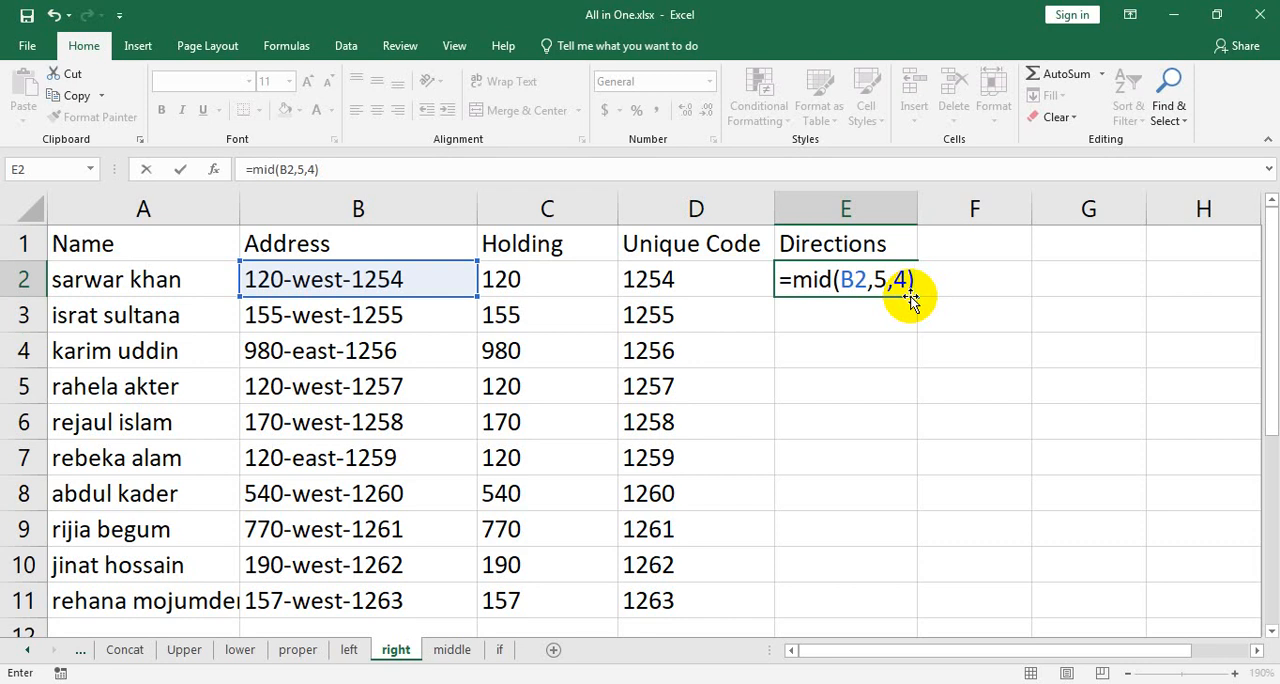
key("Return")
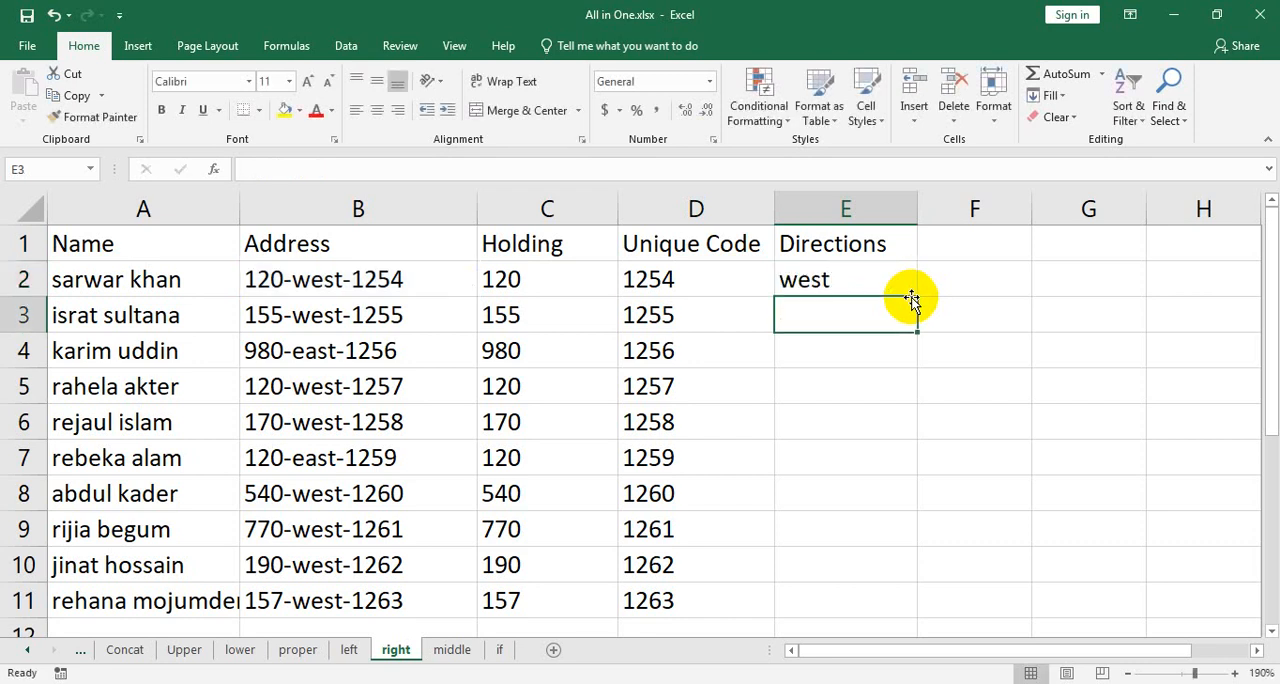
left_click(877, 280)
double_click(918, 298)
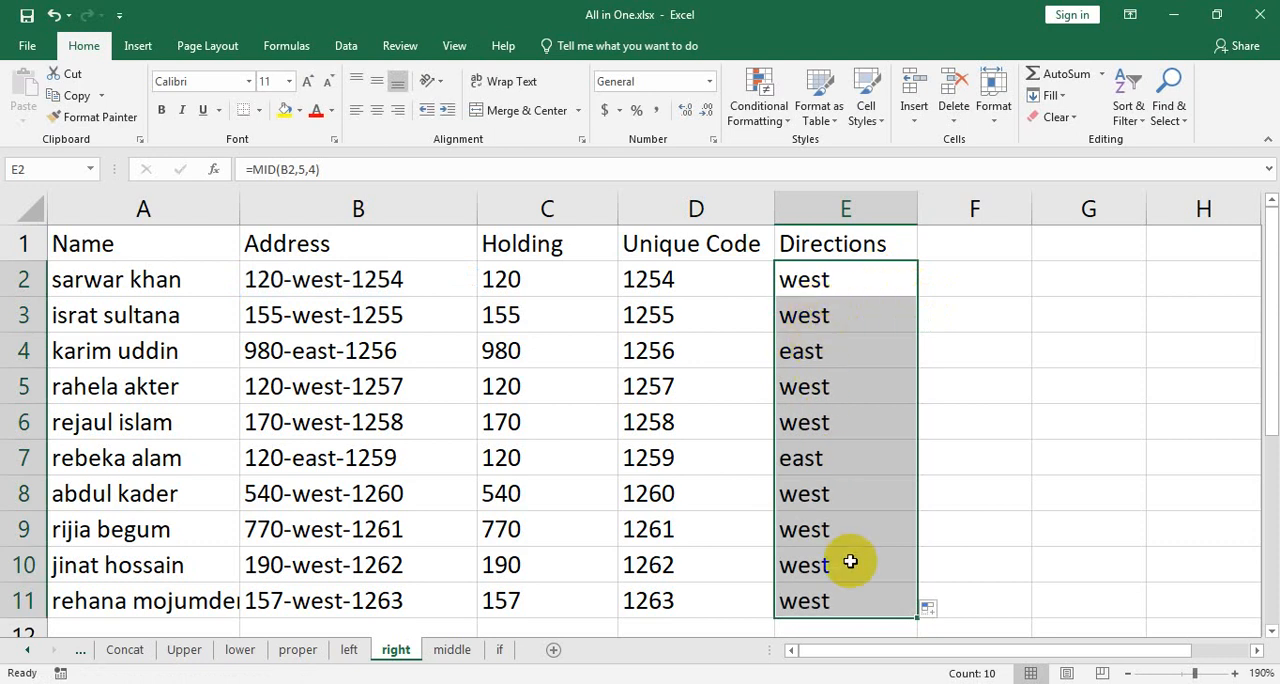
Change the direction word within the address in B11 to south, keeping the numbers and hyphens around it.
scroll(850, 560, "down", 1)
double_click(318, 493)
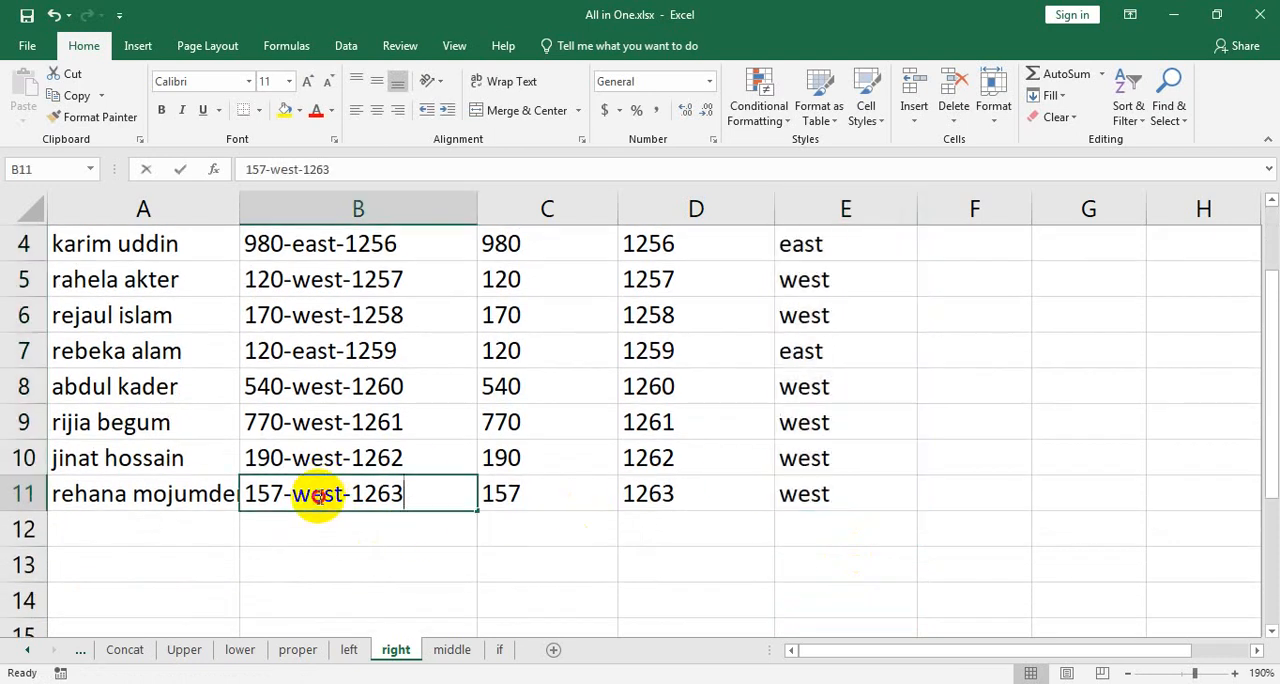
type("su")
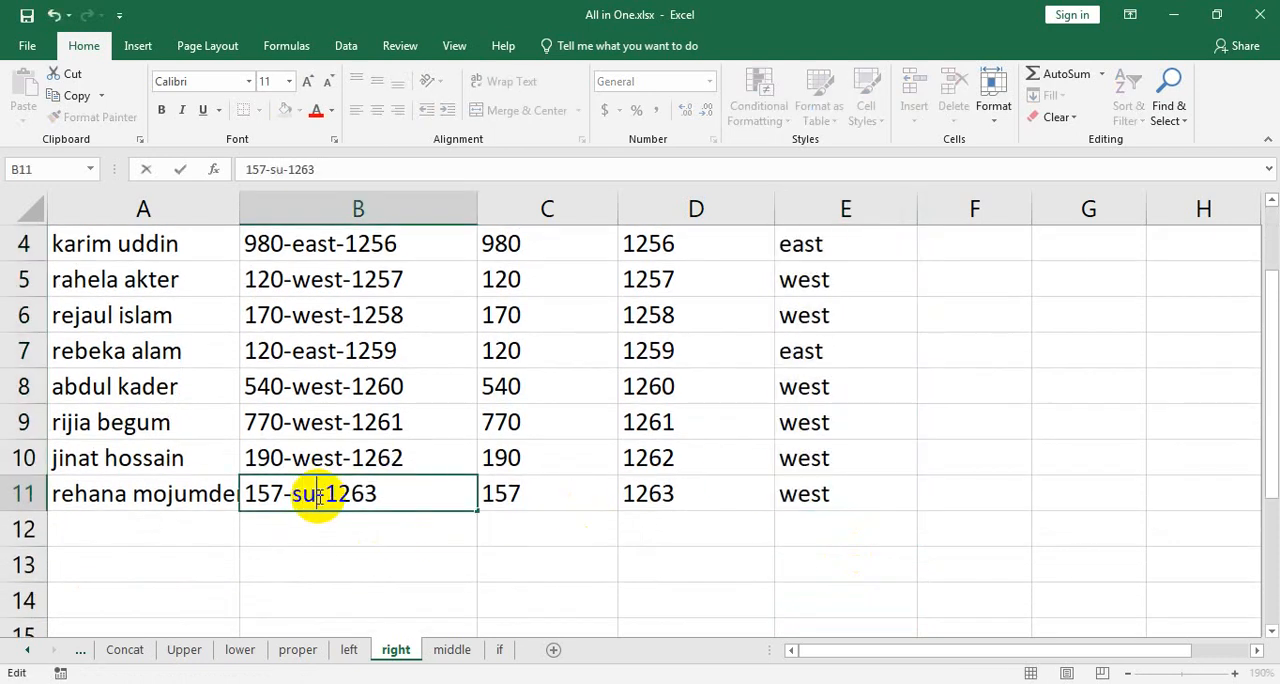
key("BackSpace")
type("ouy")
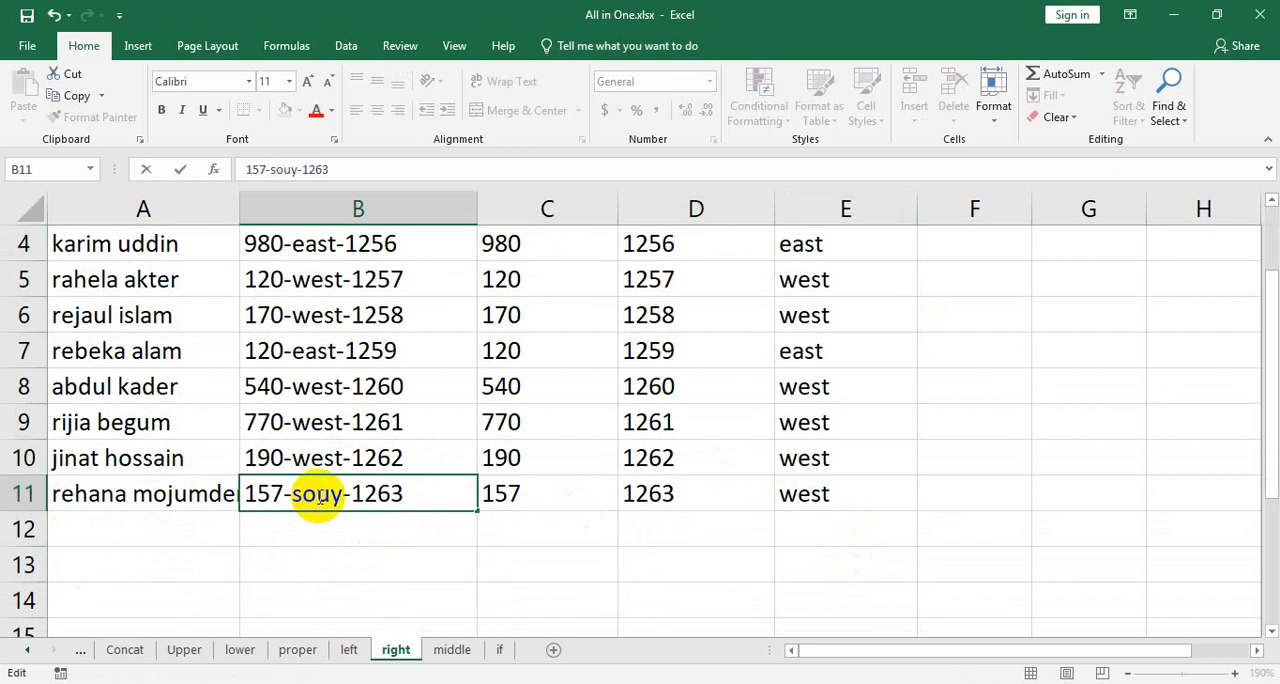
key("BackSpace")
type("th")
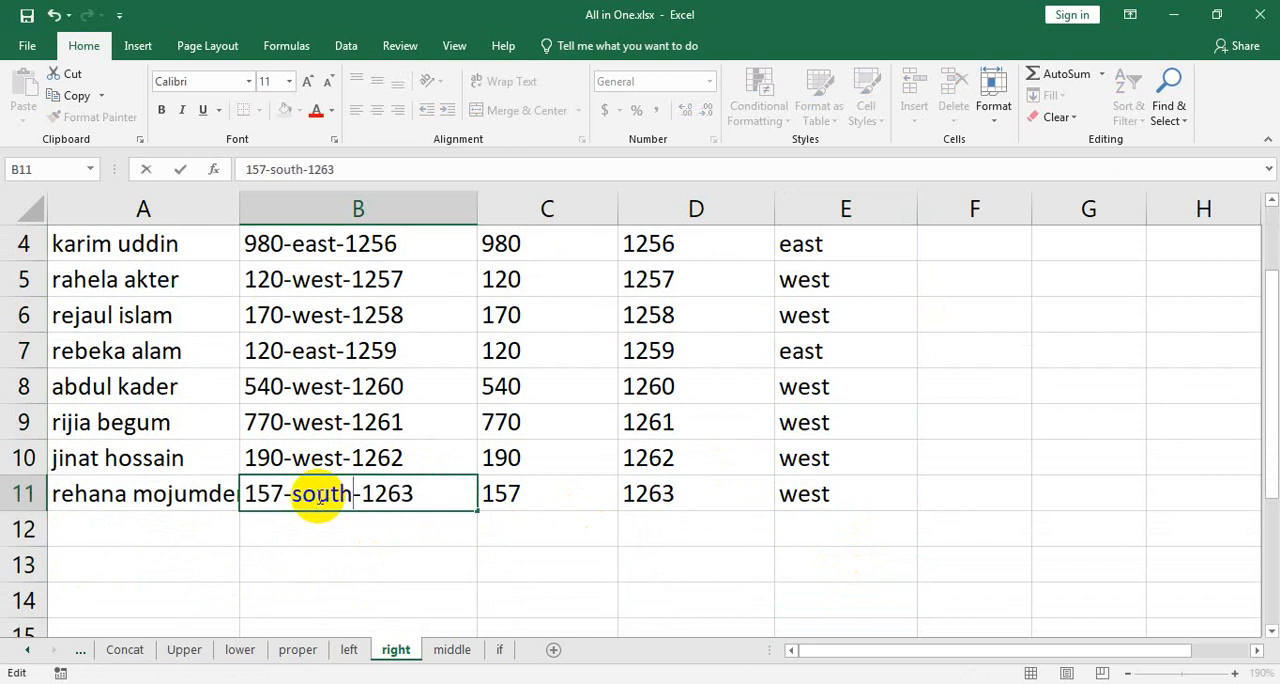
Set the character count of the MID formula in E11 to 5, giving =MID(B11,5,5).
left_click(809, 493)
double_click(812, 493)
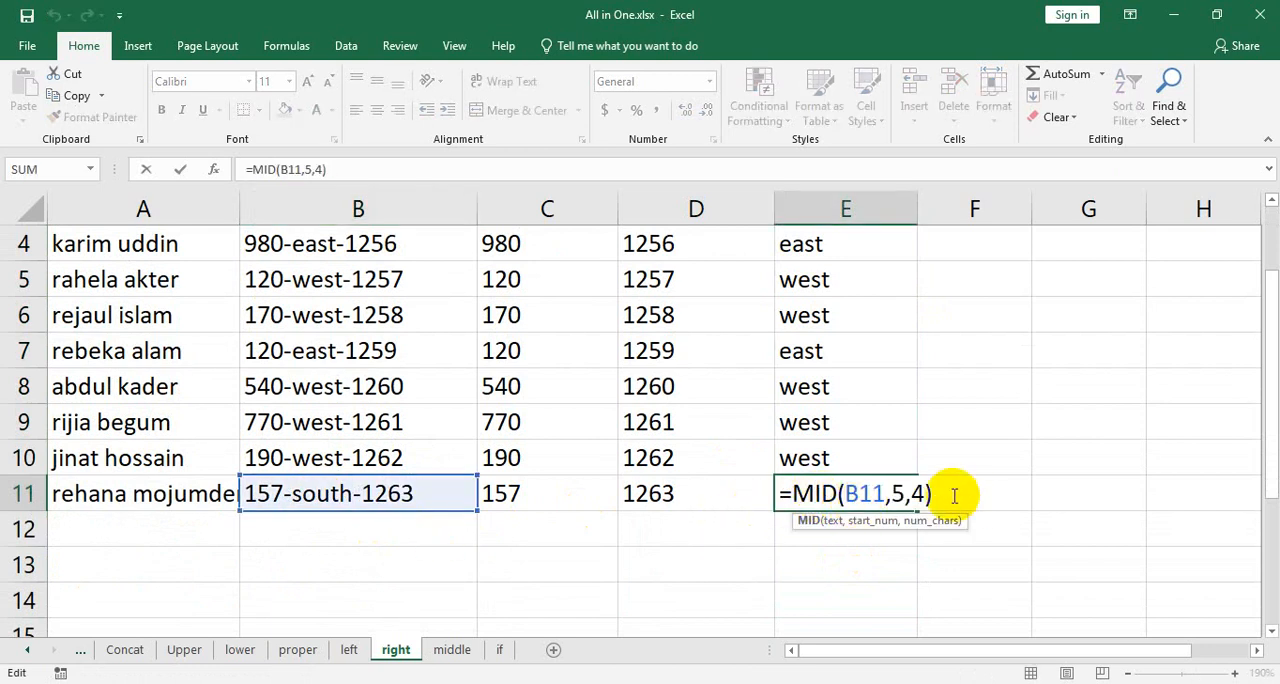
left_click(920, 493)
key("BackSpace")
type("5")
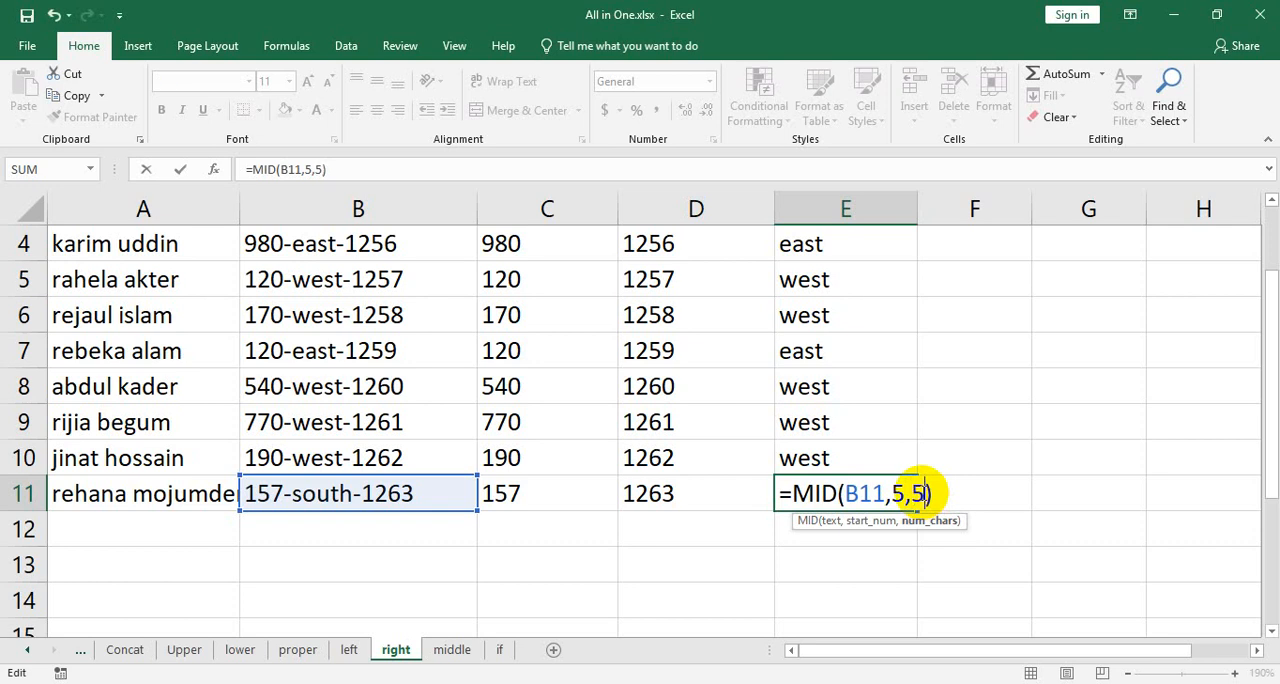
key("Return")
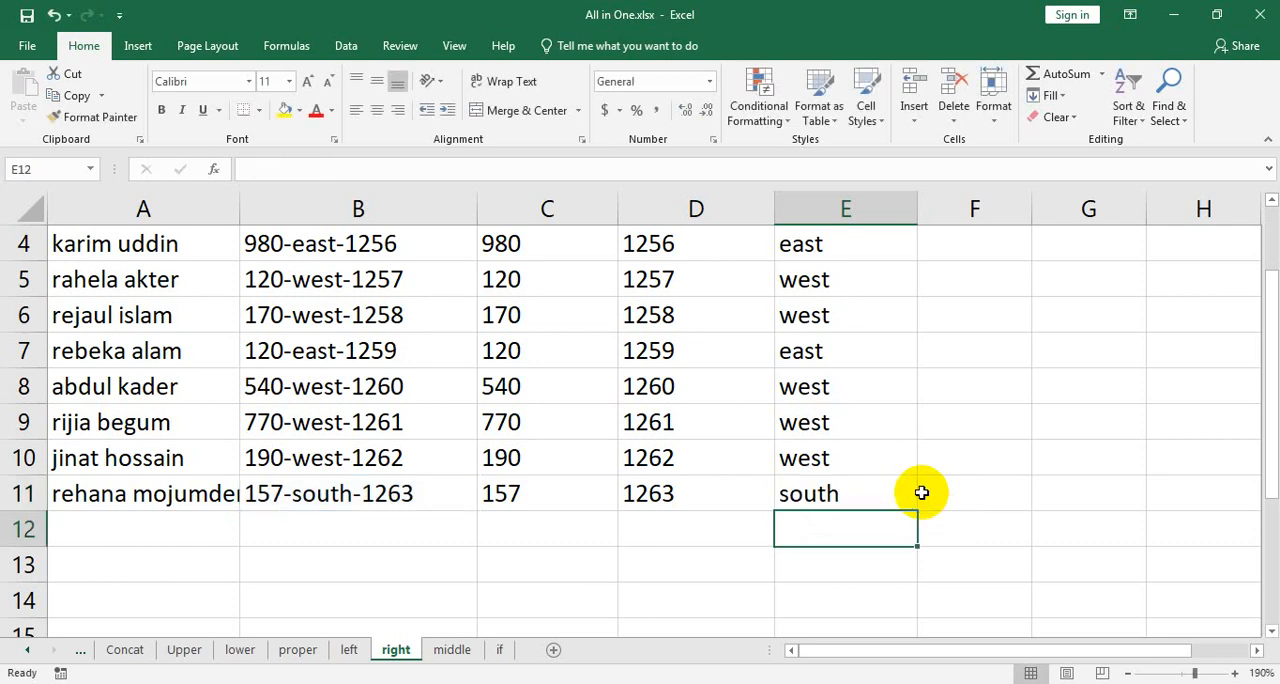
Try a character count of 4 in the E11 formula, =MID(B11,5,4), and undo that change.
double_click(850, 494)
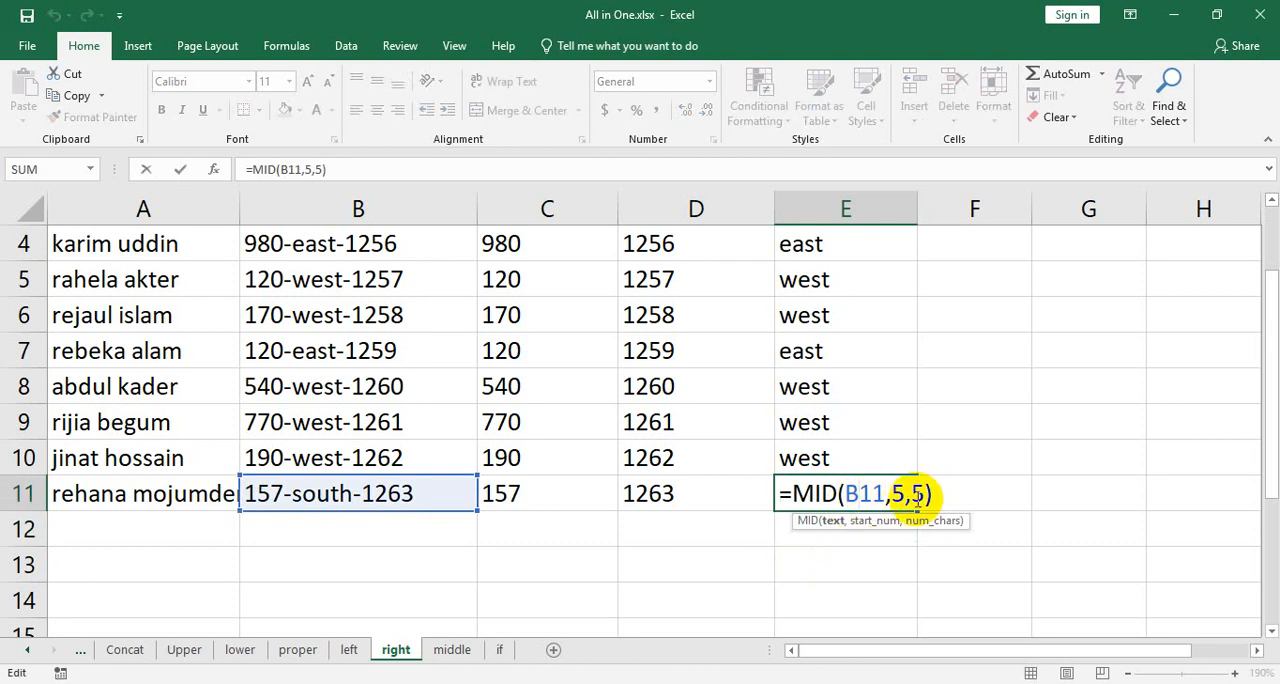
key("BackSpace")
type("4")
key("Return")
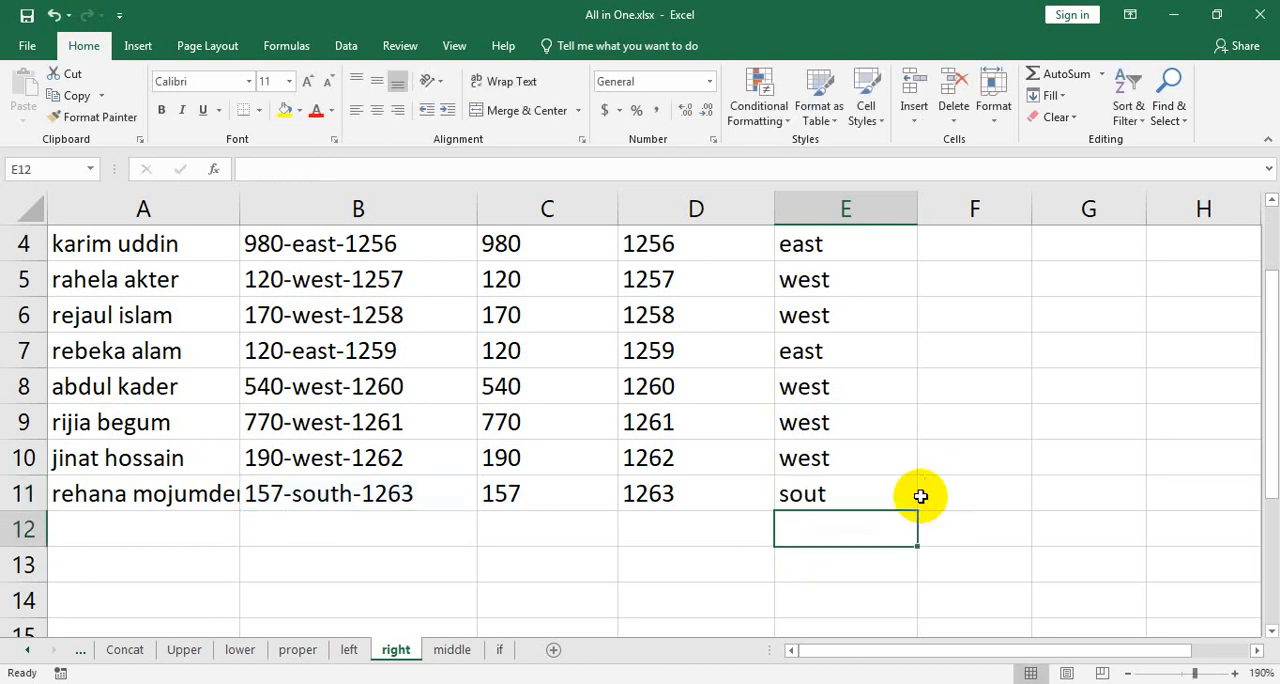
key("ctrl+z")
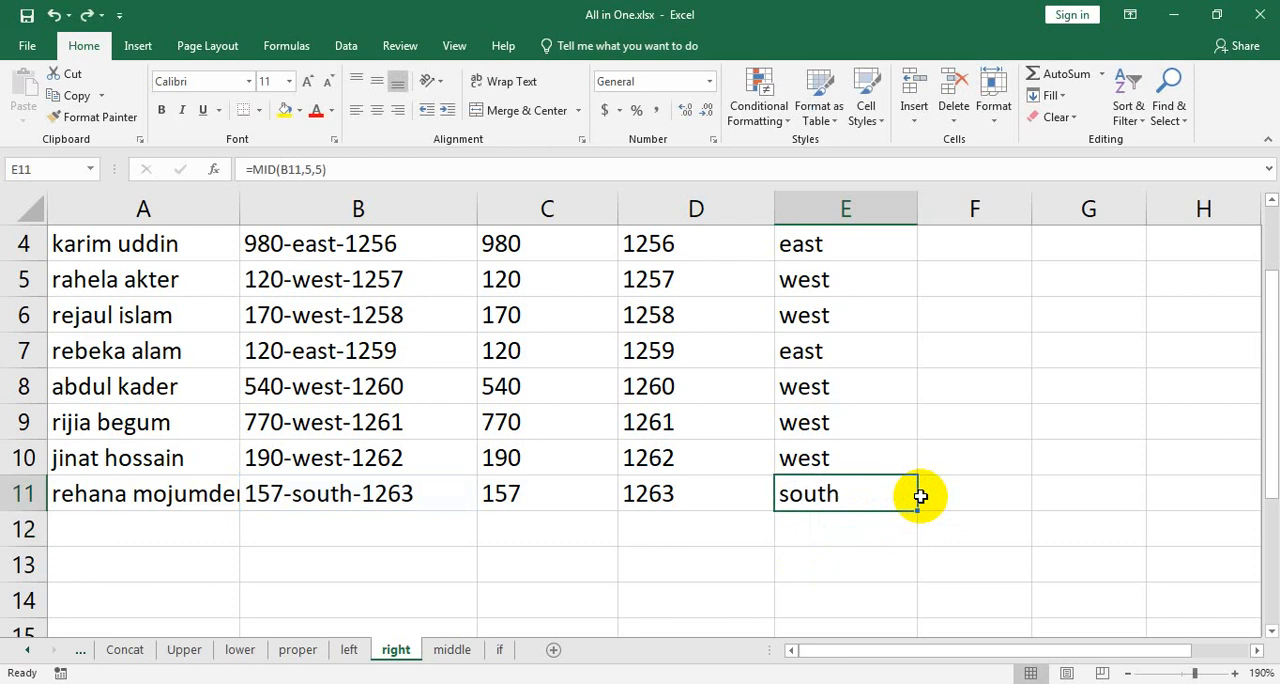
scroll(1034, 537, "up", 1)
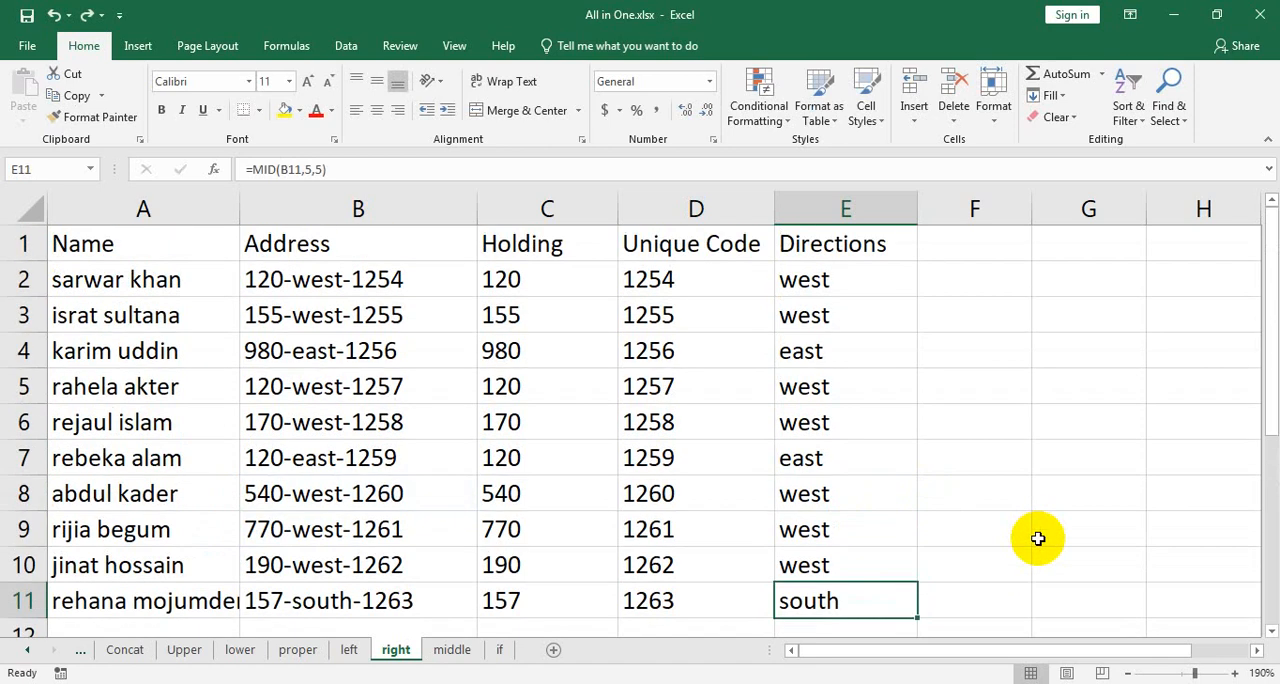